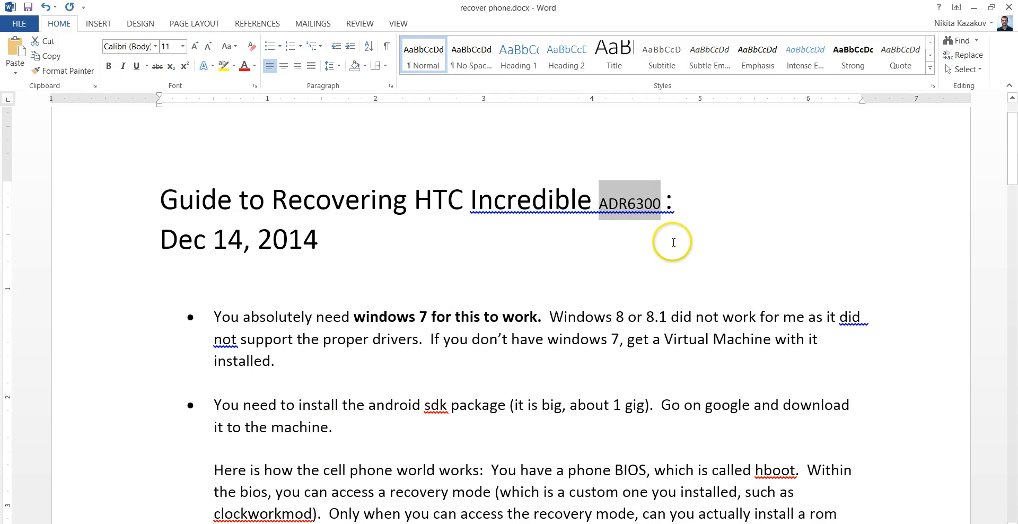
# Review the requirements bullets: Windows 7, 8 or 8.1, a machine with the android sdk installed
pyautogui.click(663, 205)
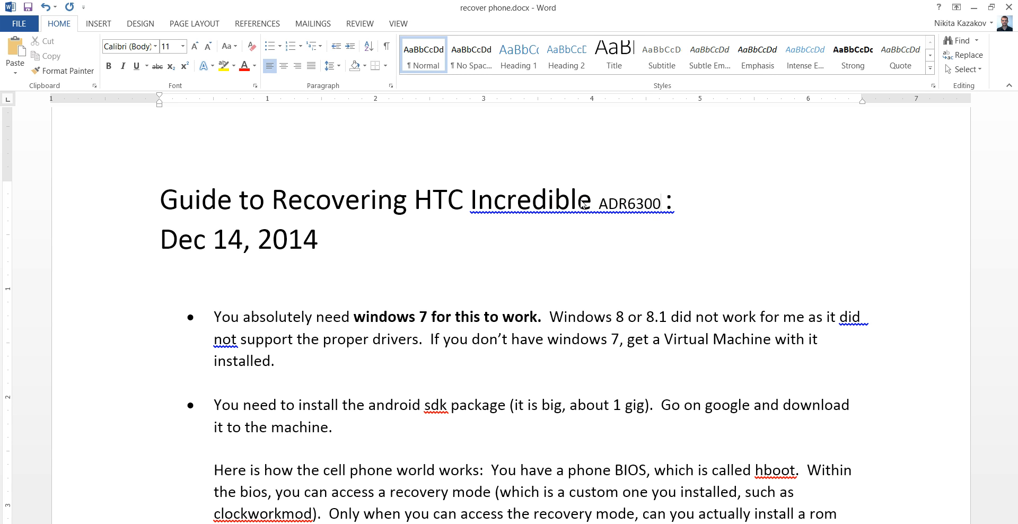
pyautogui.click(413, 341)
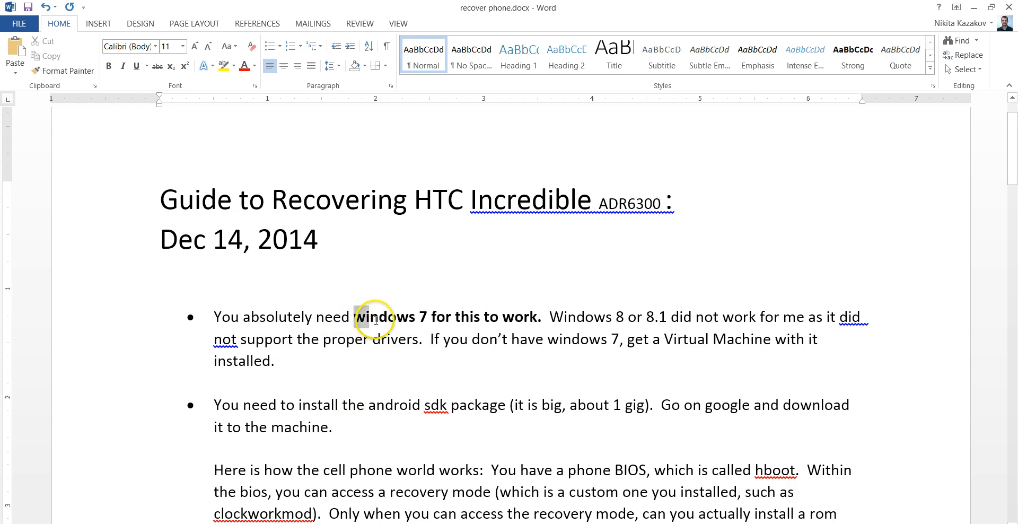
pyautogui.moveTo(355, 317)
pyautogui.mouseDown()
pyautogui.moveTo(562, 317)
pyautogui.moveTo(540, 317)
pyautogui.mouseUp()
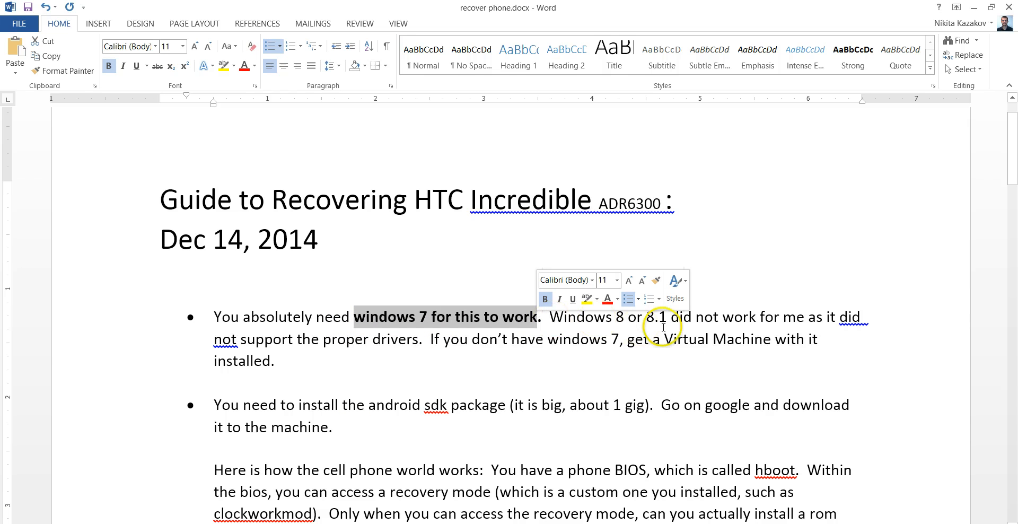
pyautogui.moveTo(549, 317); pyautogui.dragTo(666, 316)
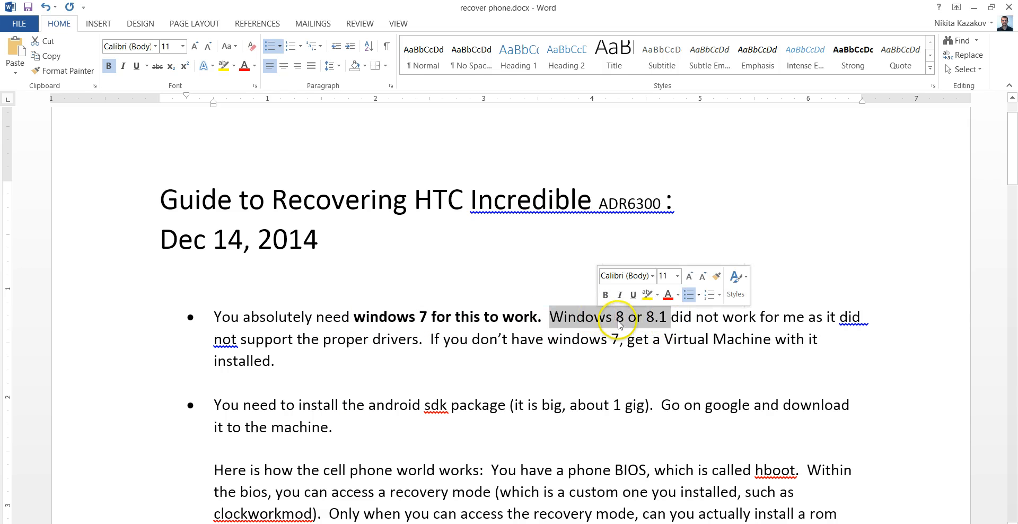
pyautogui.click(703, 317)
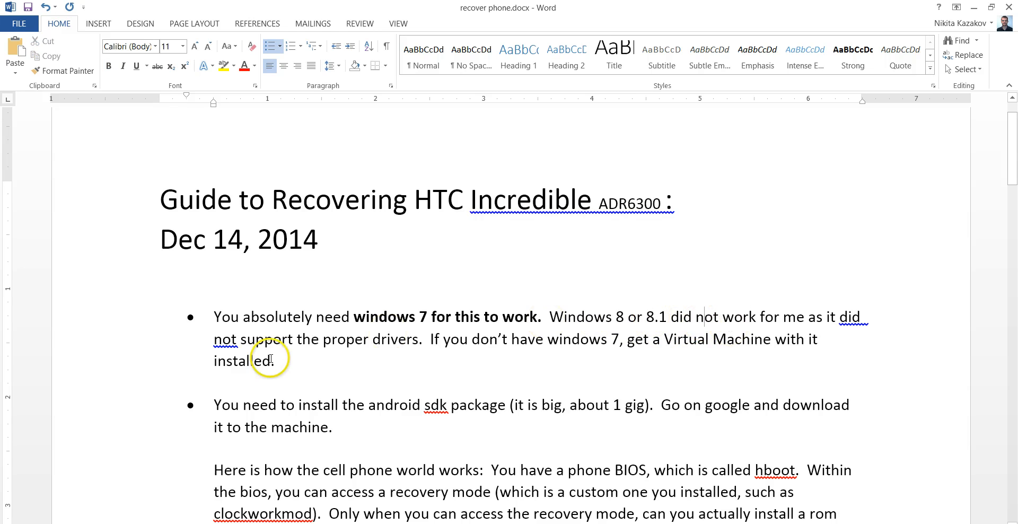
pyautogui.scroll(-3, 567, 350)
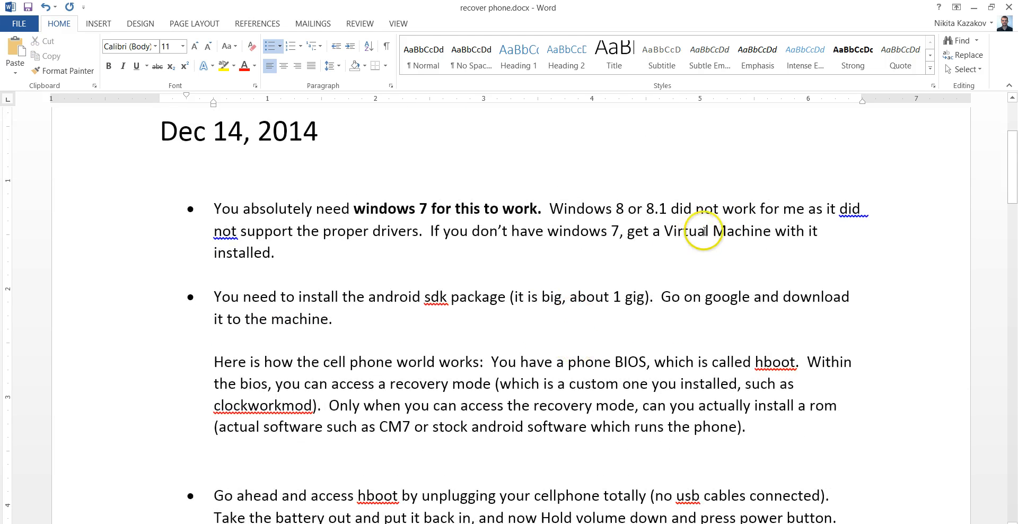
pyautogui.moveTo(761, 231); pyautogui.dragTo(720, 253)
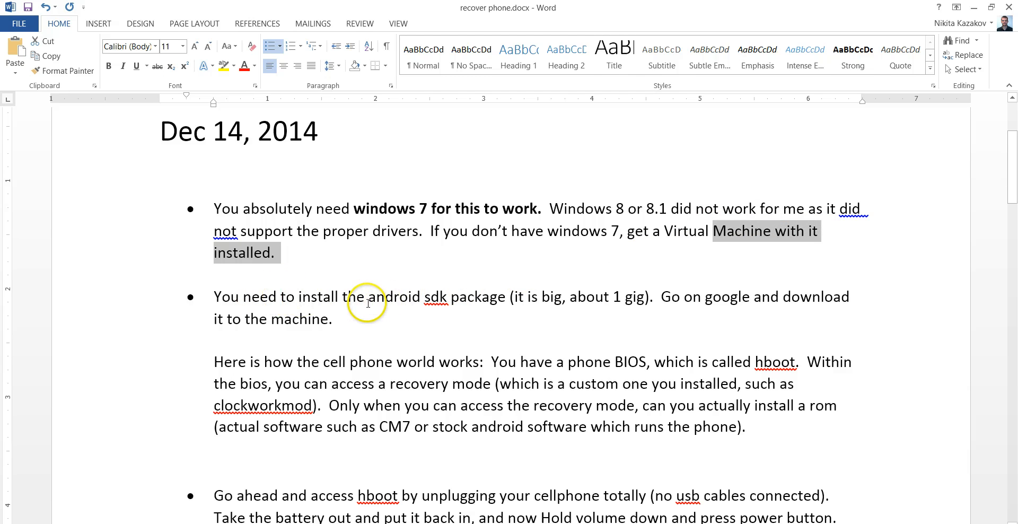
pyautogui.moveTo(367, 296); pyautogui.dragTo(447, 297)
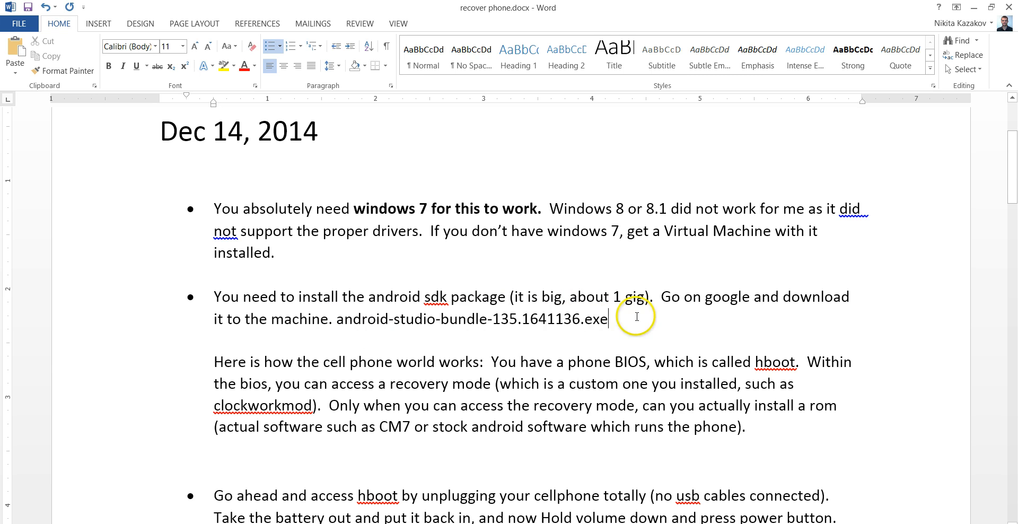
# Delete the android-studio installer file name following 'machine.' in the sdk bullet
pyautogui.moveTo(611, 318); pyautogui.dragTo(342, 323)
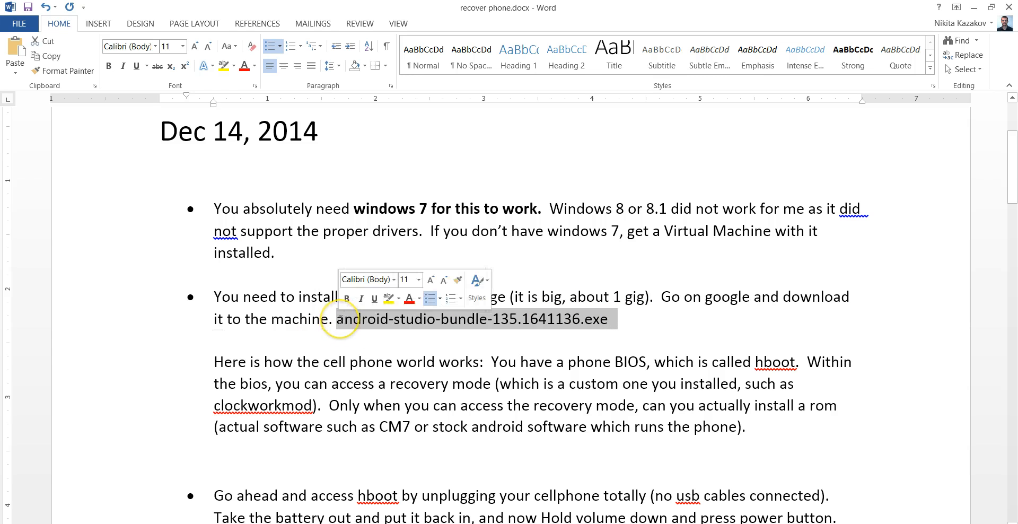
pyautogui.press('Delete')
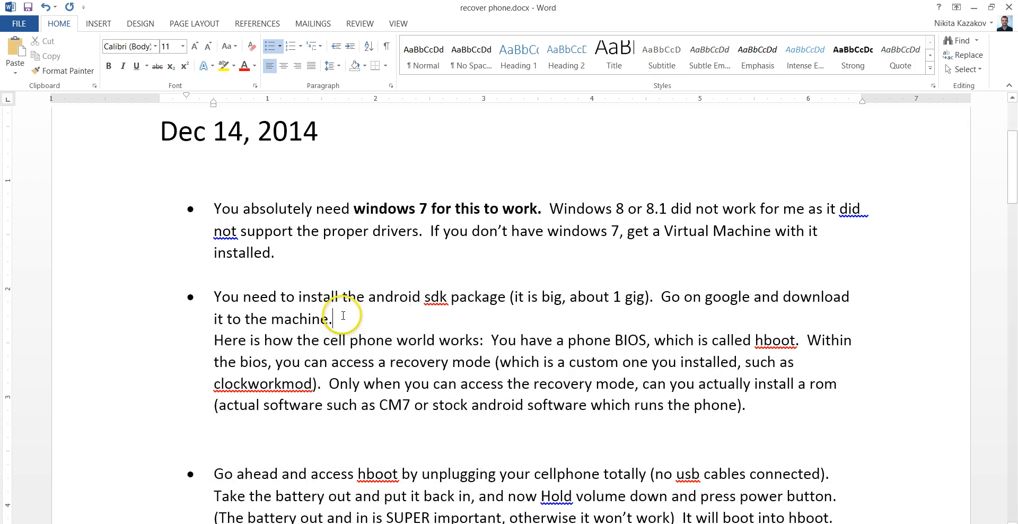
# Add an empty bullet after the sdk bullet and highlight 'install a rom' in the explanation
pyautogui.press('Return')
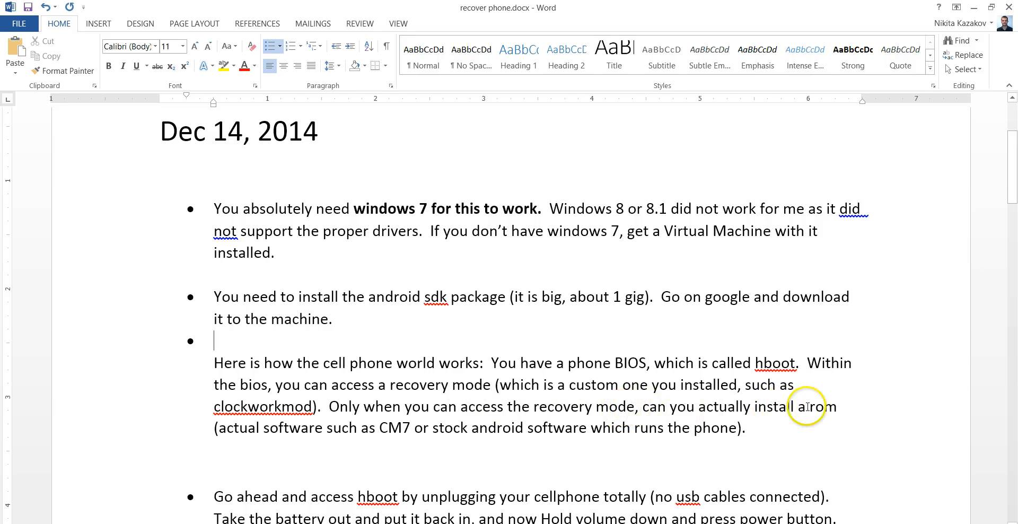
pyautogui.moveTo(836, 406); pyautogui.dragTo(755, 406)
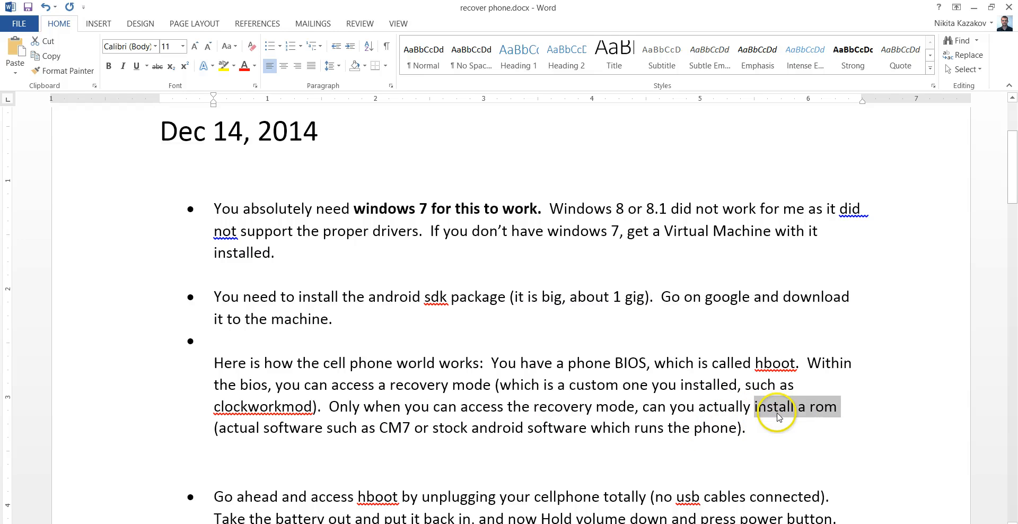
pyautogui.scroll(-3, 668, 406)
pyautogui.scroll(-1, 643, 374)
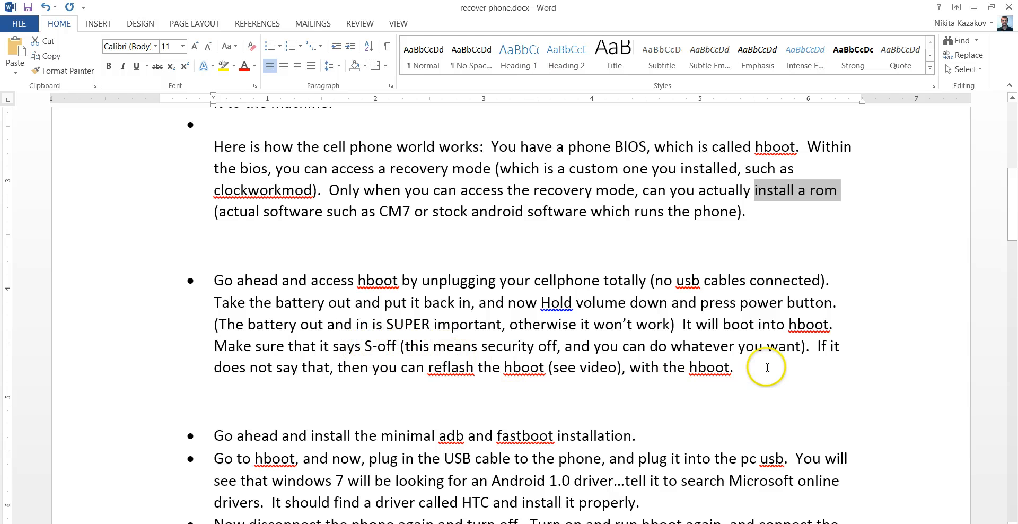
# Highlight 'you can reflash the hboot' and switch to the Unbrick HTC Incredible folder
pyautogui.moveTo(734, 367); pyautogui.dragTo(402, 367)
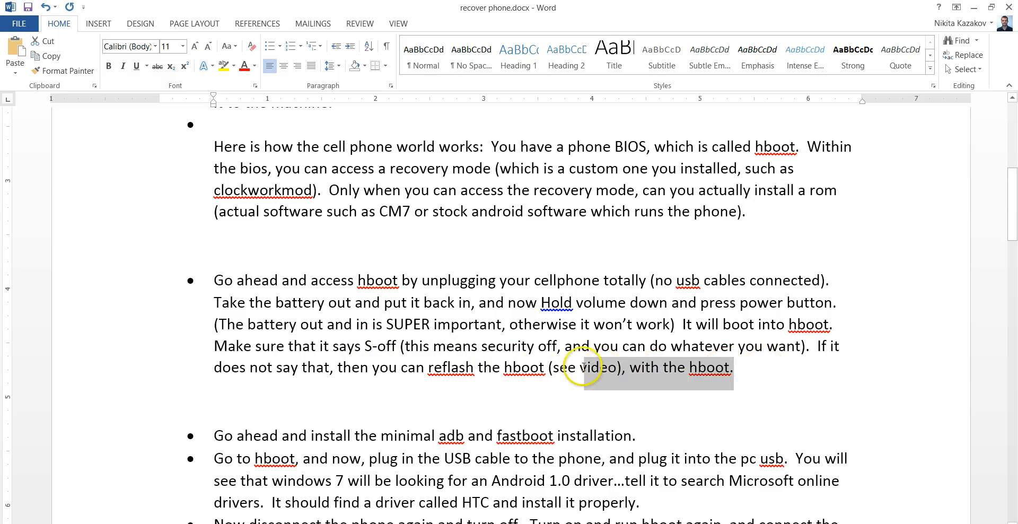
pyautogui.click(524, 367)
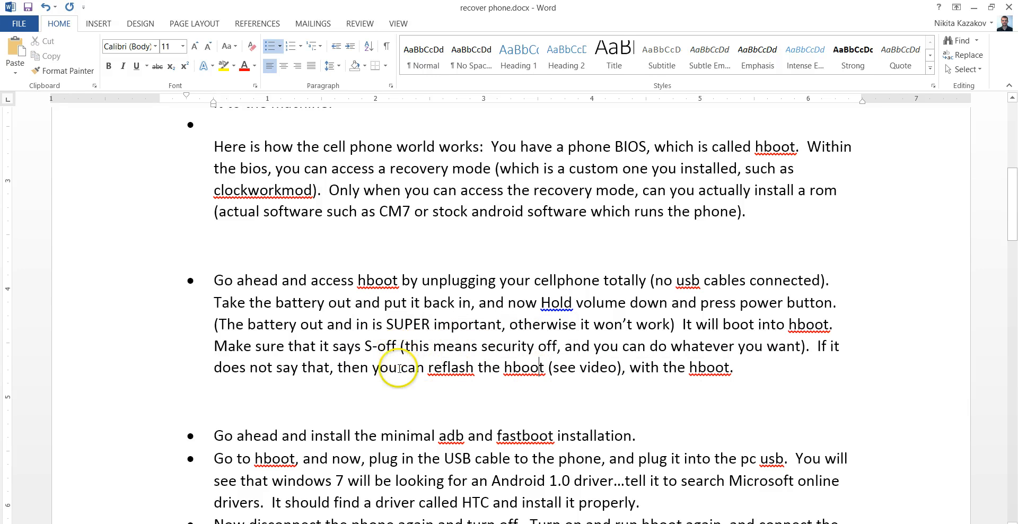
pyautogui.moveTo(372, 367); pyautogui.dragTo(527, 370)
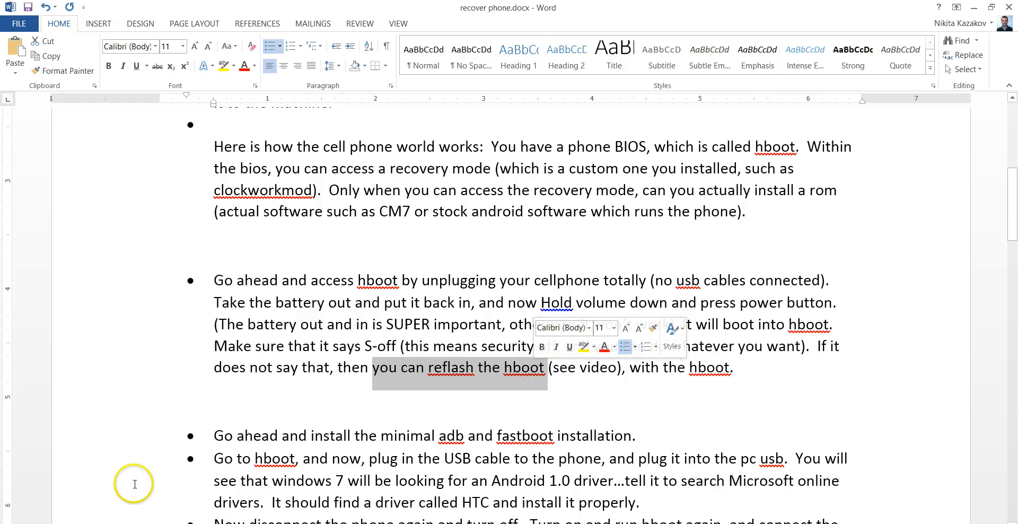
pyautogui.hotkey('alt', 'Tab')
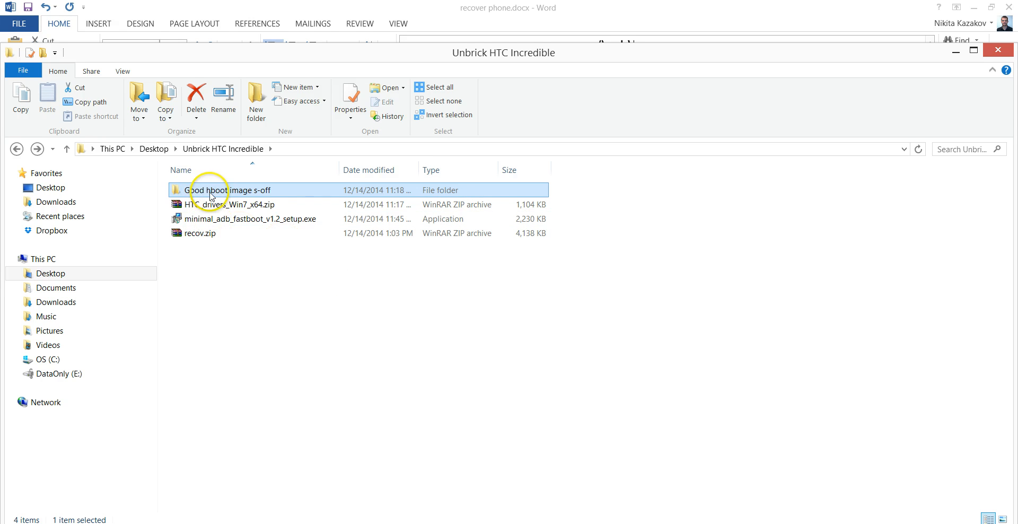
# Show PB31IMG.zip inside the Good hboot image s-off folder, then return to the Word guide
pyautogui.doubleClick(271, 193)
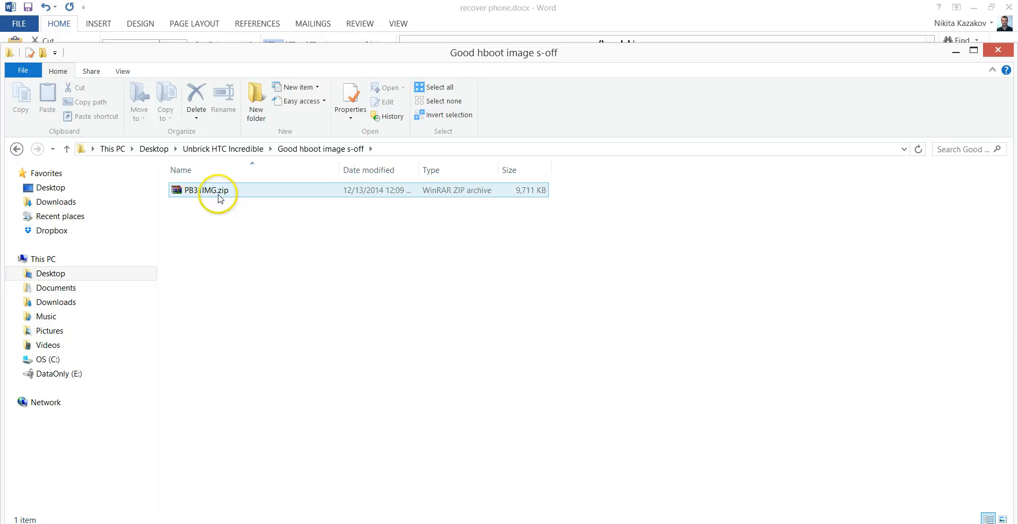
pyautogui.click(196, 190)
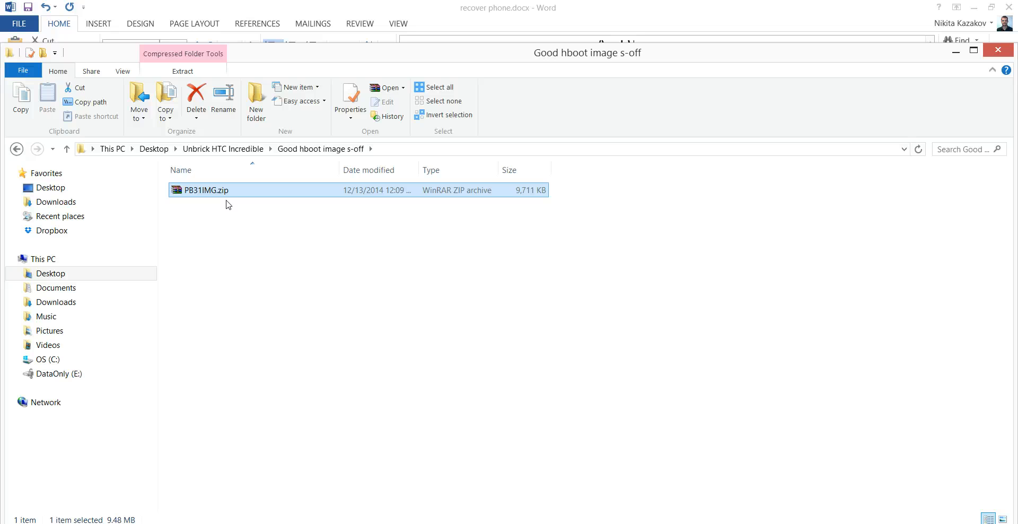
pyautogui.click(227, 198)
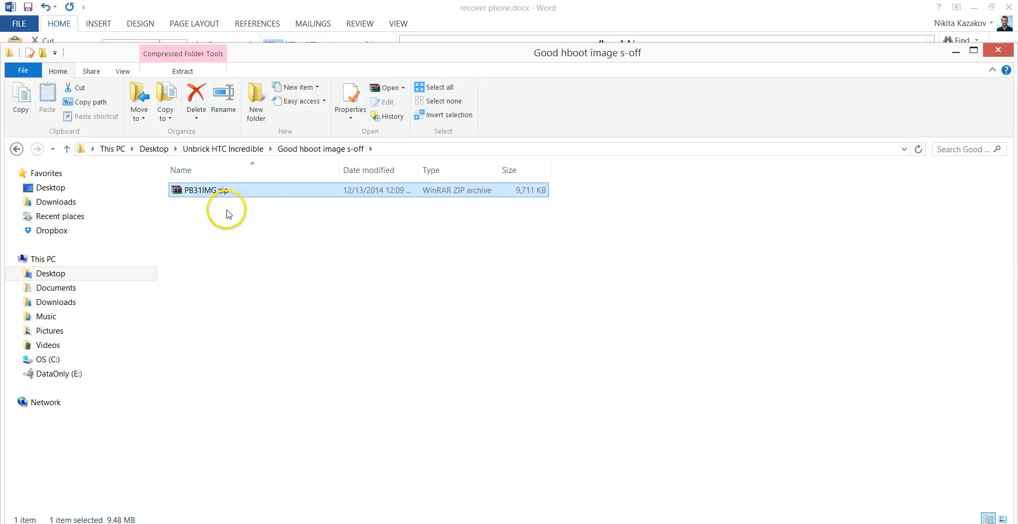
pyautogui.moveTo(280, 214)
pyautogui.mouseDown()
pyautogui.moveTo(216, 218)
pyautogui.moveTo(215, 208)
pyautogui.mouseUp()
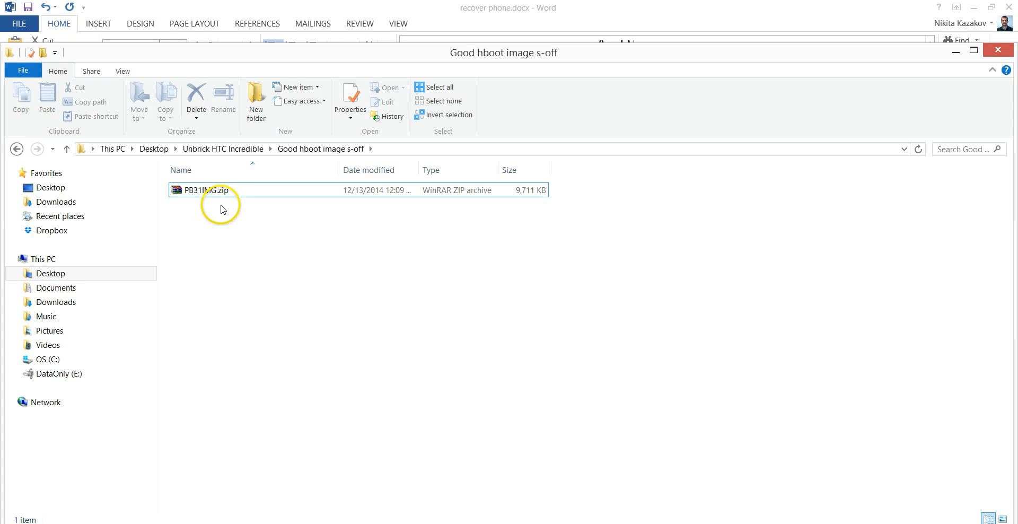
pyautogui.click(221, 194)
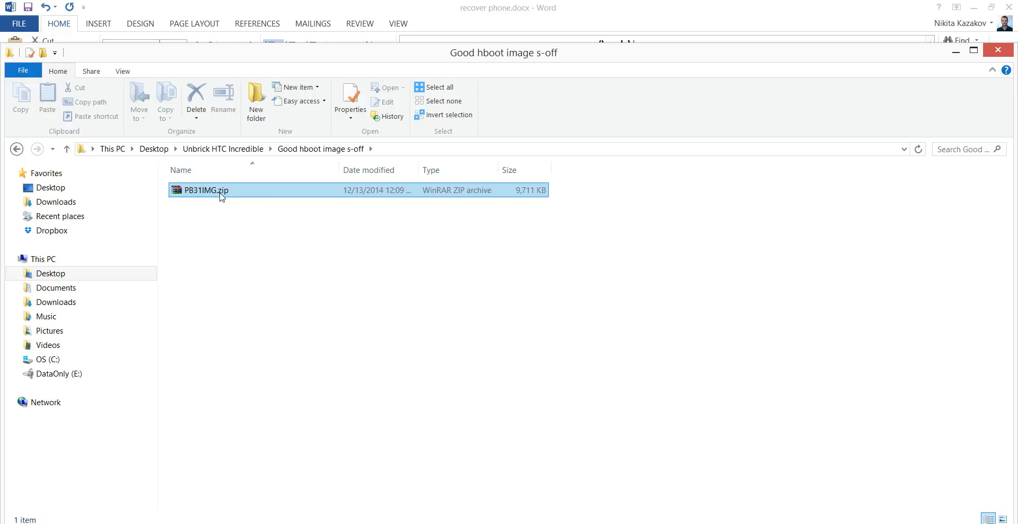
pyautogui.click(248, 208)
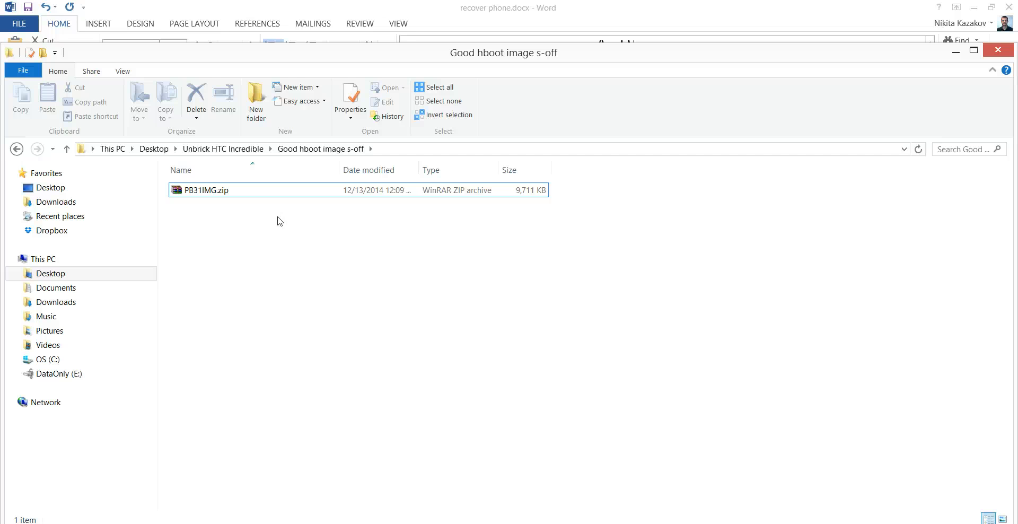
pyautogui.hotkey('alt', 'Tab')
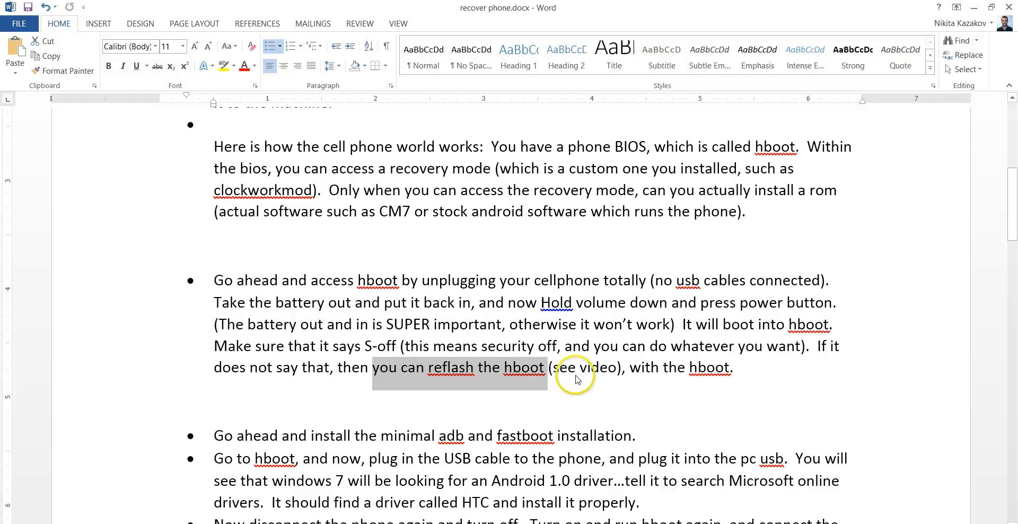
pyautogui.click(676, 367)
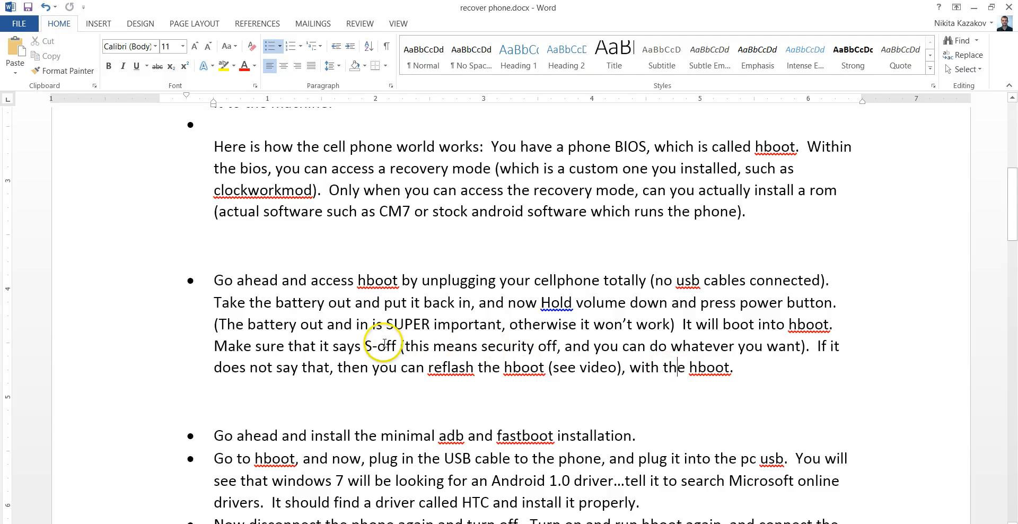
pyautogui.moveTo(397, 345); pyautogui.dragTo(366, 345)
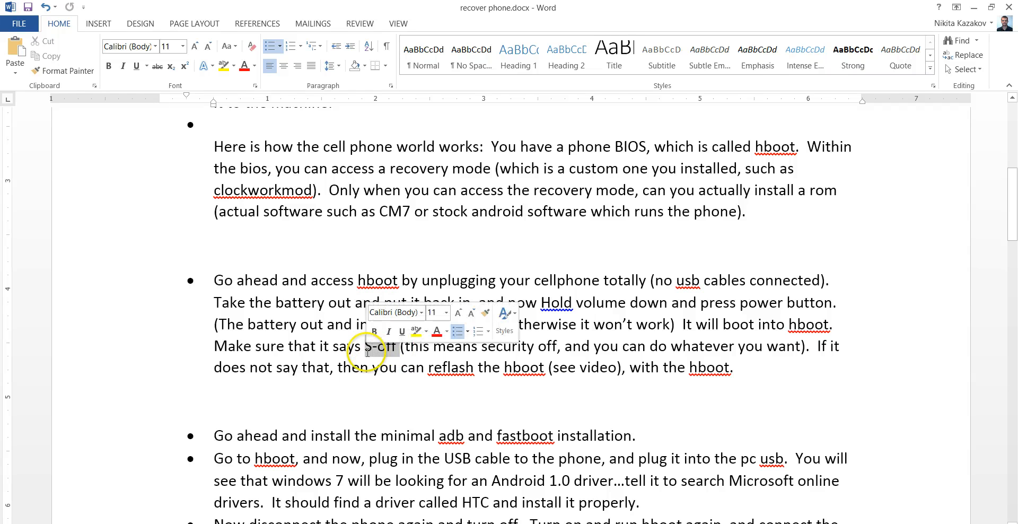
pyautogui.click(443, 367)
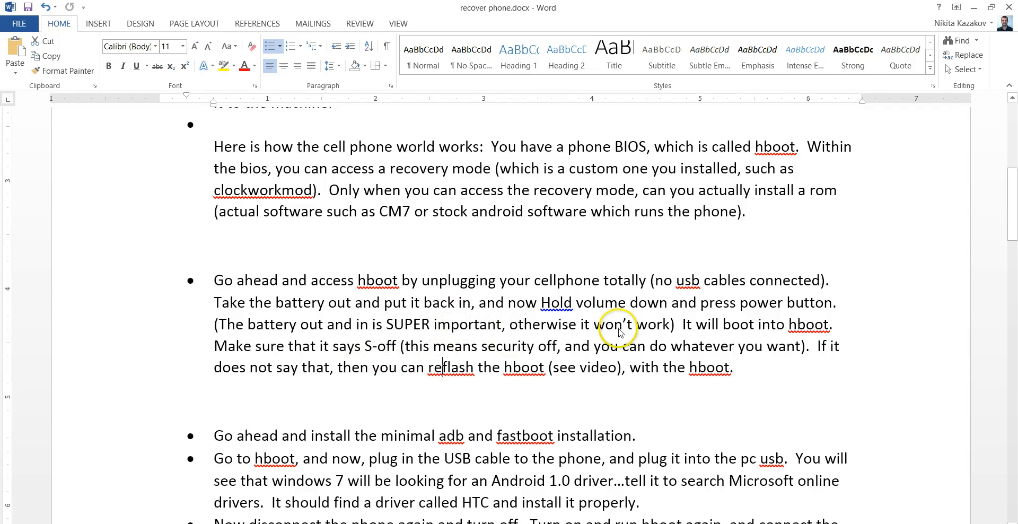
pyautogui.scroll(-1, 620, 319)
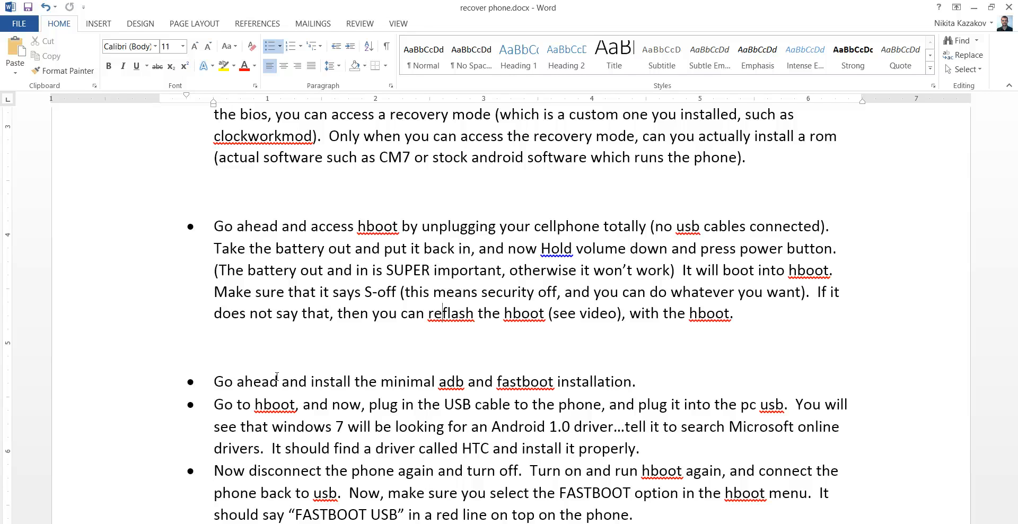
pyautogui.click(277, 381)
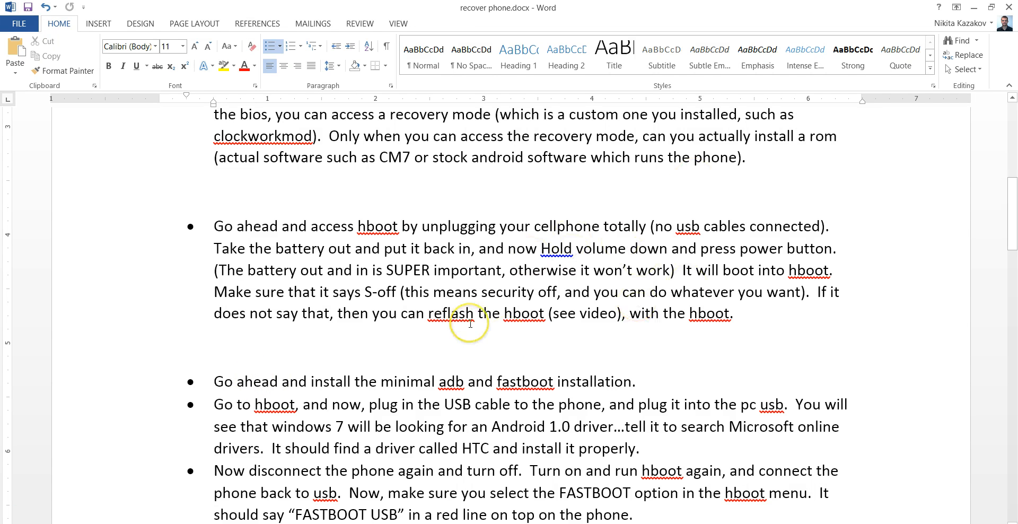
pyautogui.scroll(-3, 469, 322)
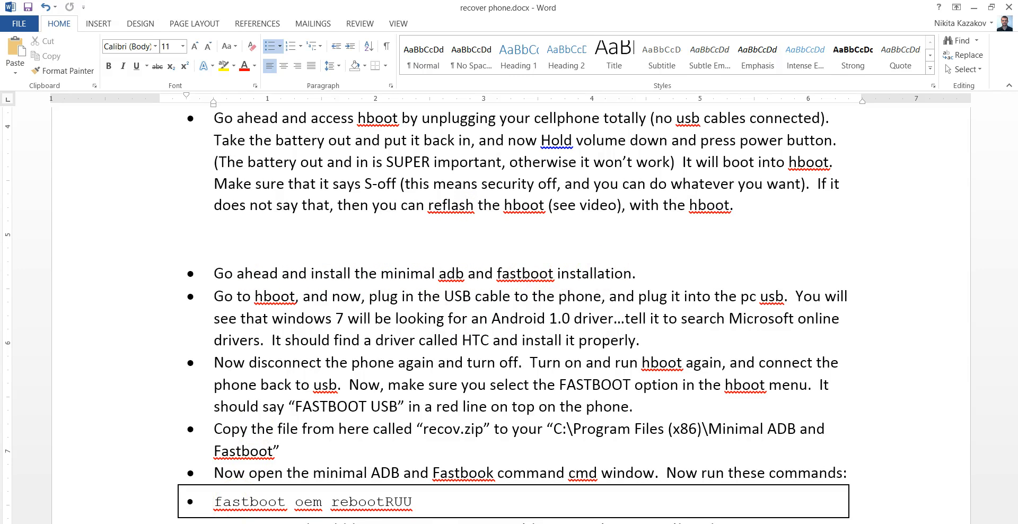
# Point out minimal_adb_fastboot_v1.2_setup.exe in the Unbrick folder and switch to the ADB command window
pyautogui.hotkey('alt', 'Tab')
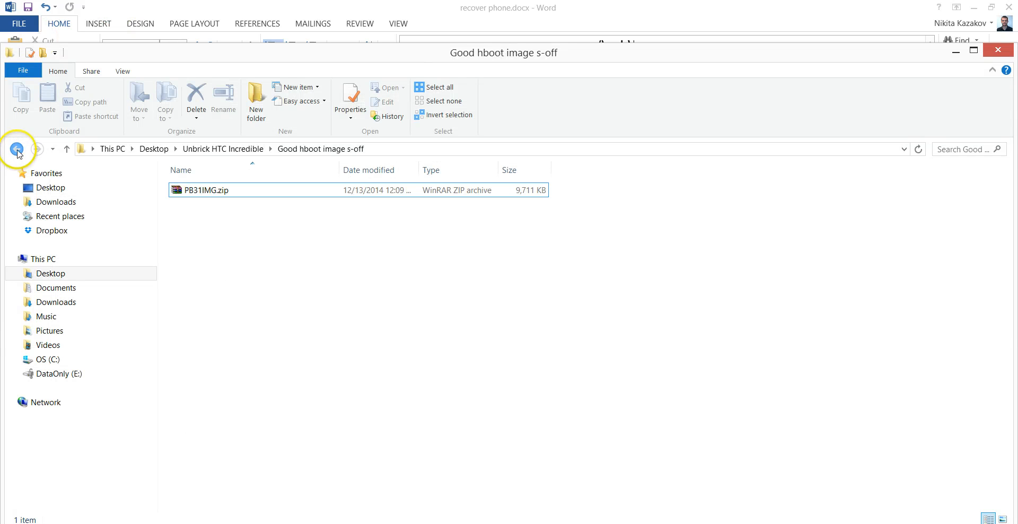
pyautogui.click(17, 149)
pyautogui.click(249, 219)
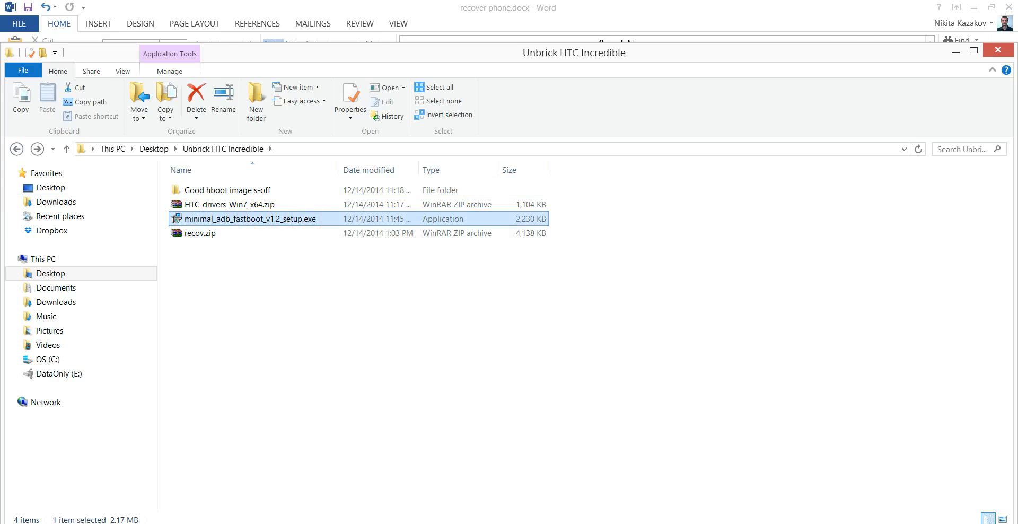
pyautogui.hotkey('alt', 'Tab')
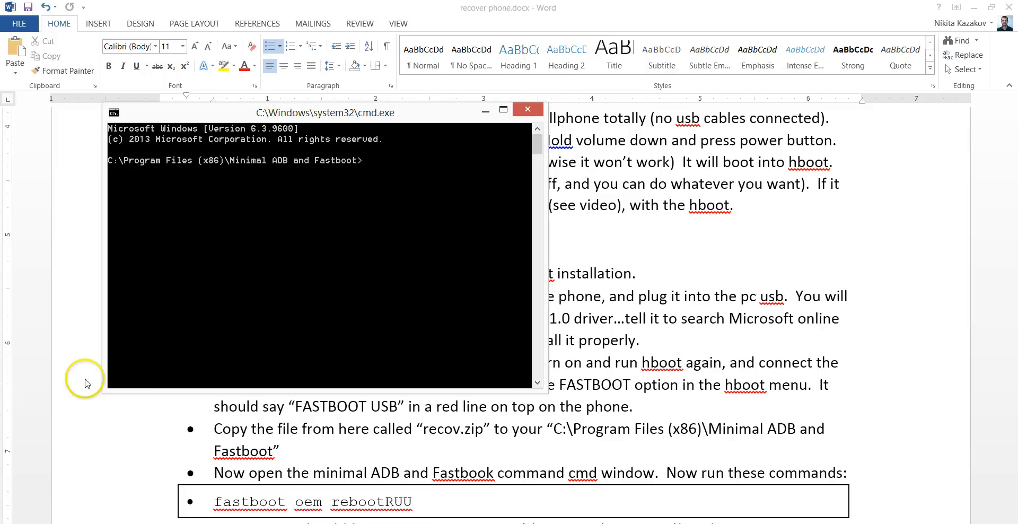
# Bring the Word guide with the fastboot oem rebootRUU command back to the front
pyautogui.click(393, 320)
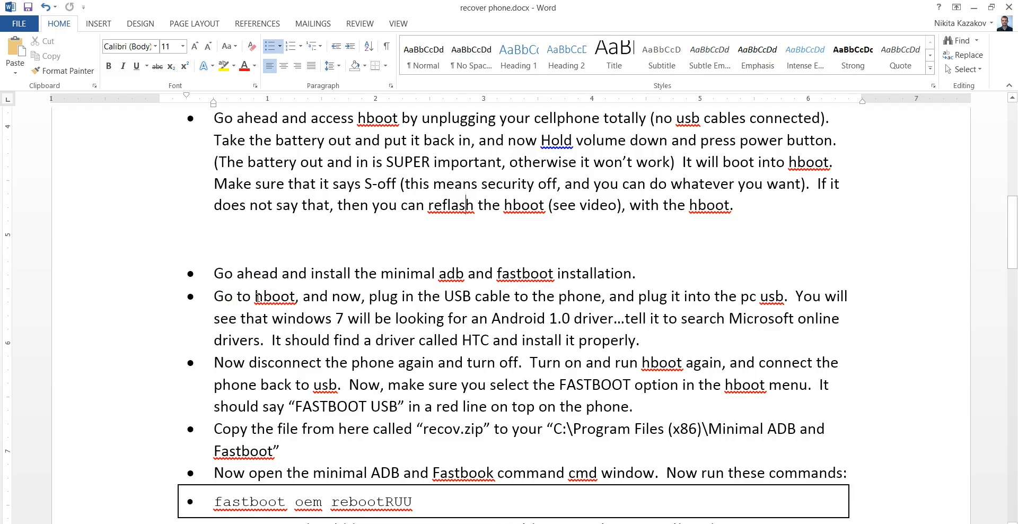
# Highlight 'hboot', 'Android 1.0 driver' and 'properly.' in the driver steps, then switch to the Unbrick folder
pyautogui.doubleClick(256, 295)
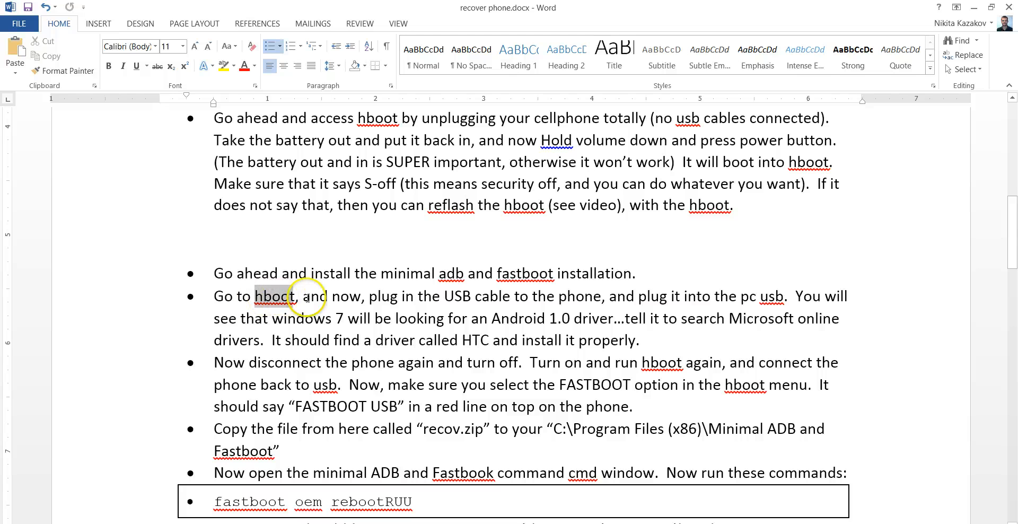
pyautogui.click(422, 296)
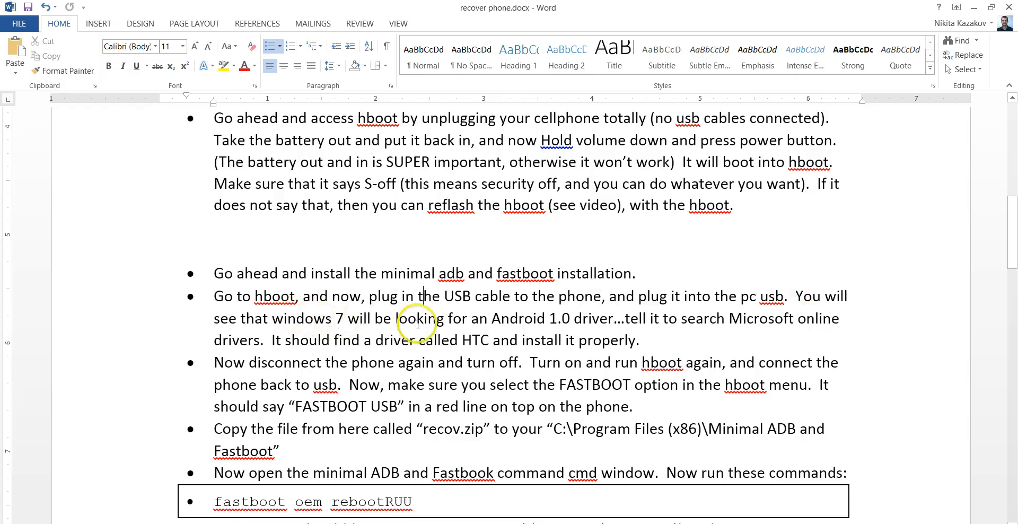
pyautogui.moveTo(492, 317); pyautogui.dragTo(592, 318)
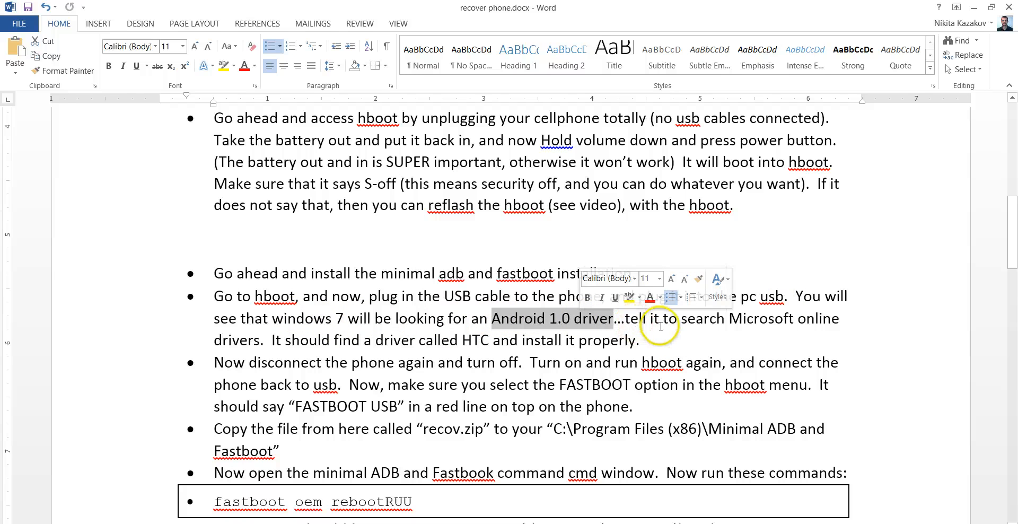
pyautogui.click(651, 319)
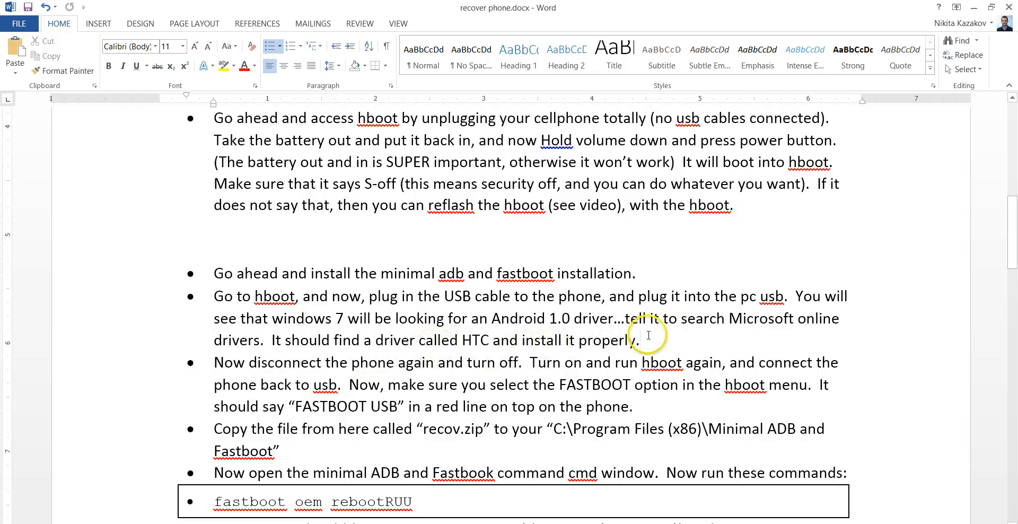
pyautogui.moveTo(644, 339); pyautogui.dragTo(579, 339)
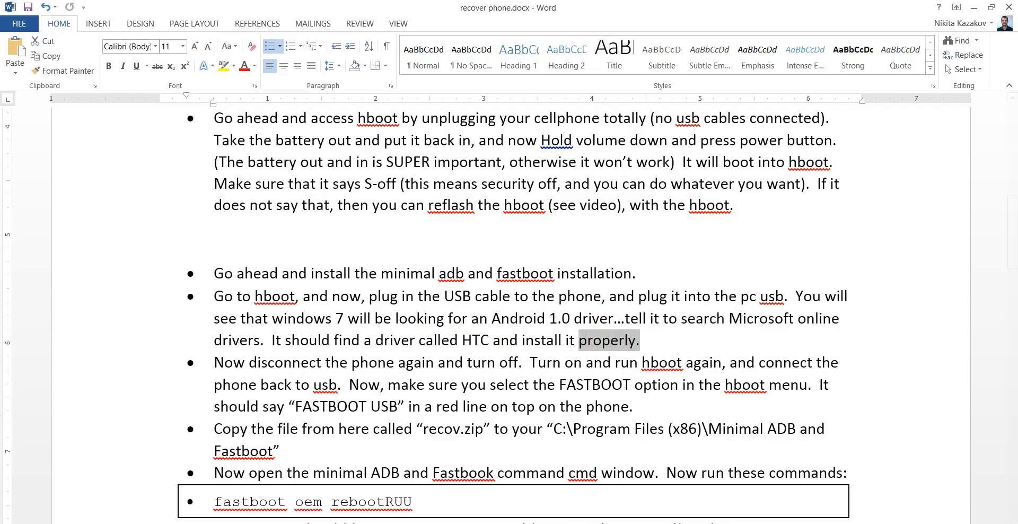
pyautogui.hotkey('alt', 'Tab')
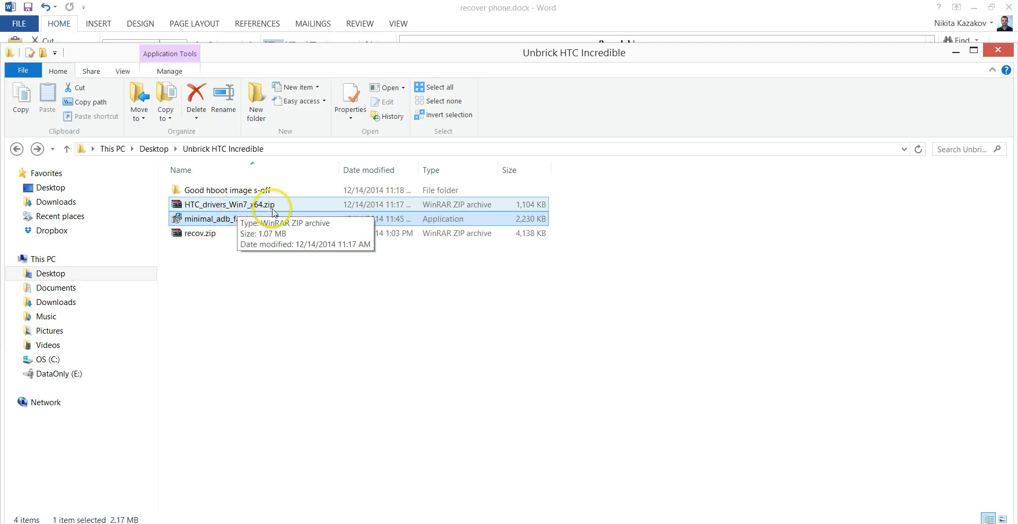
# Select the HTC_drivers_Win7_x64.zip driver archive in the Unbrick folder
pyautogui.click(235, 206)
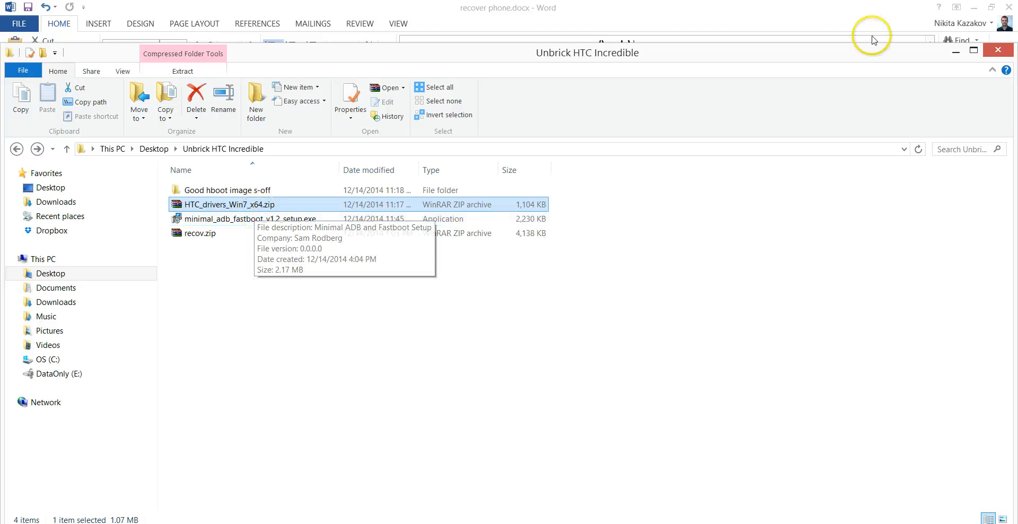
# Minimise the folder and walk through the FASTBOOT usb step in the guide
pyautogui.click(955, 51)
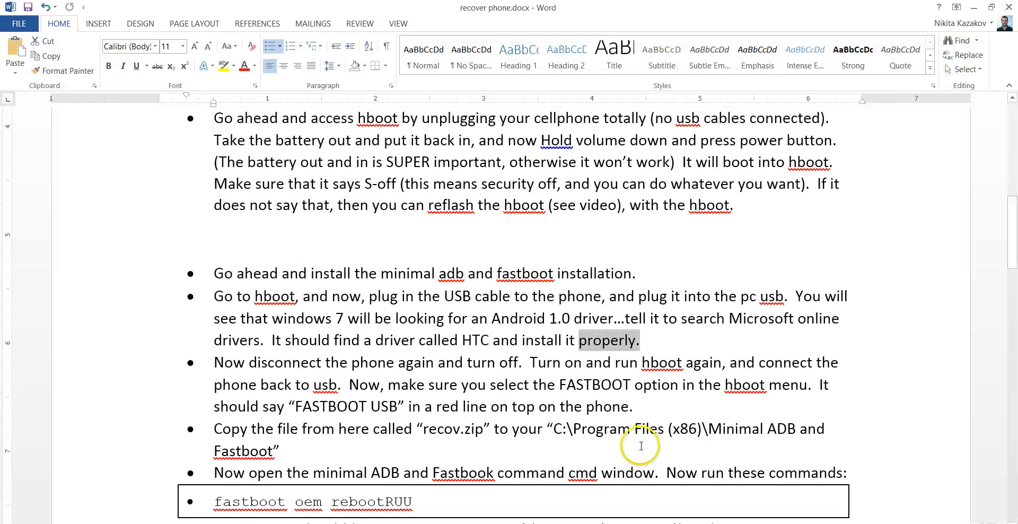
pyautogui.scroll(-2, 80, 509)
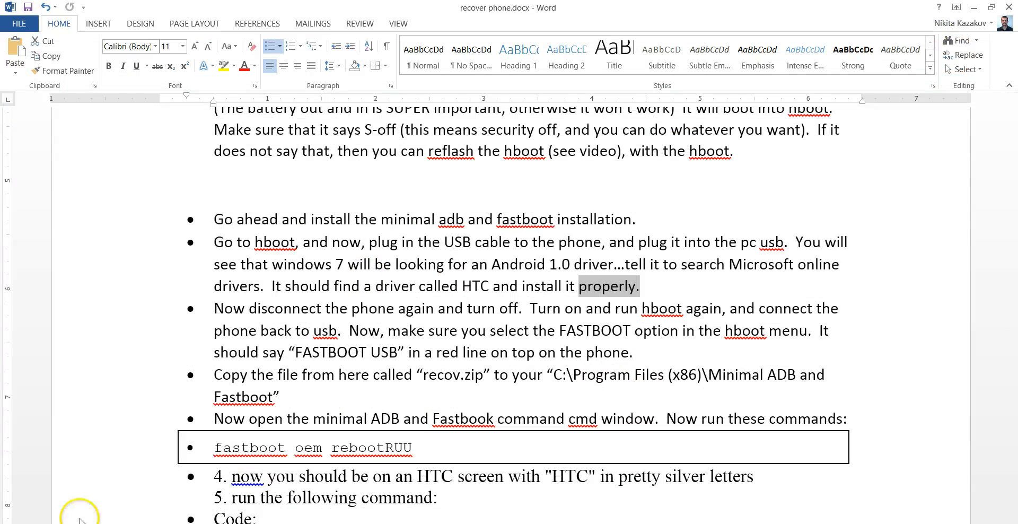
pyautogui.click(644, 286)
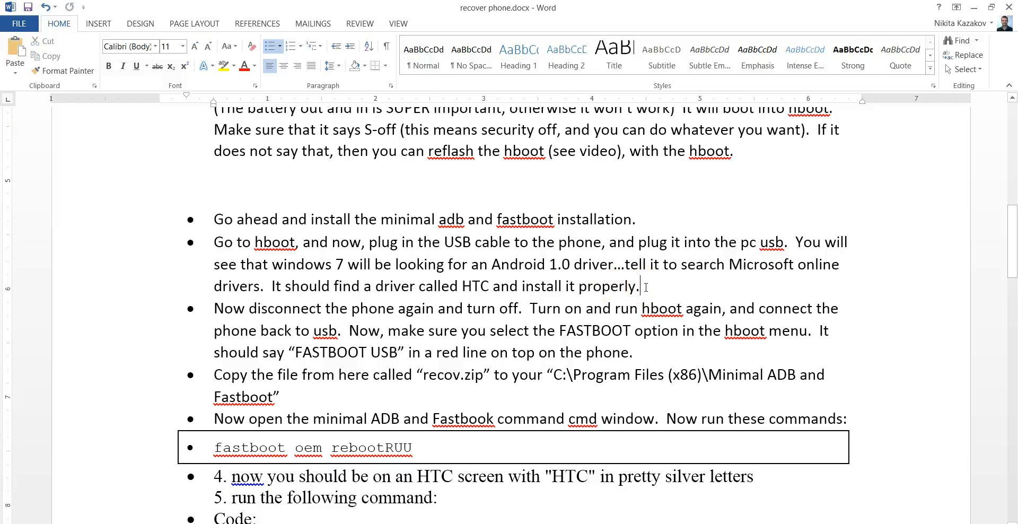
pyautogui.click(636, 287)
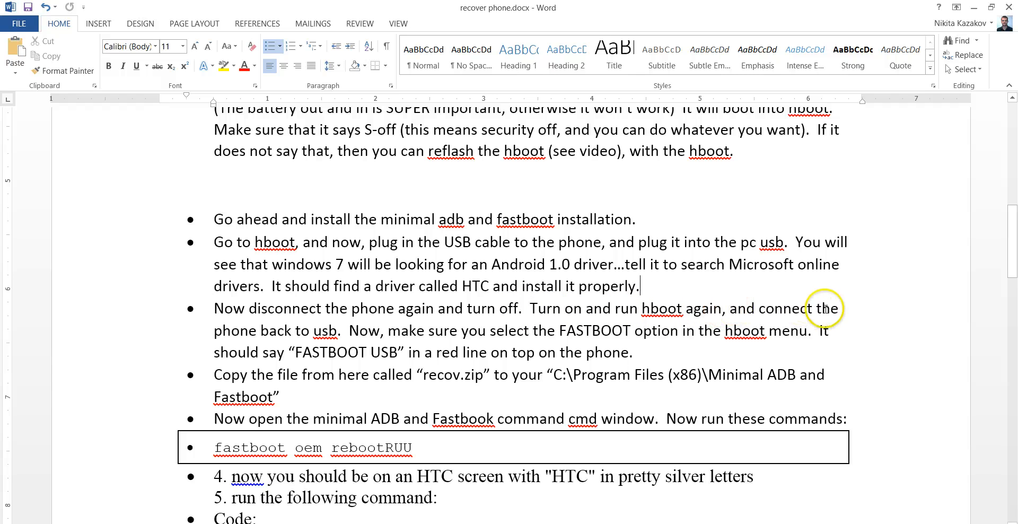
pyautogui.click(340, 330)
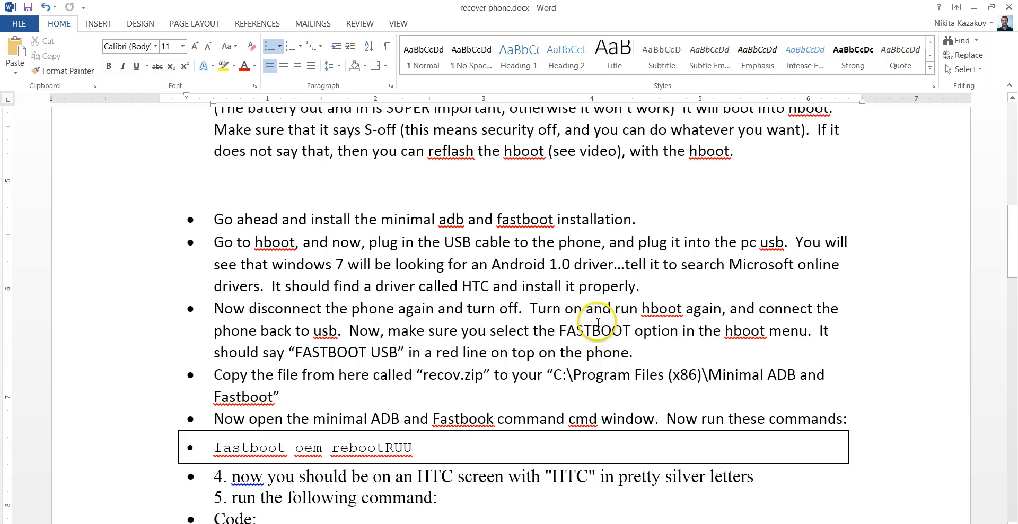
pyautogui.click(592, 330)
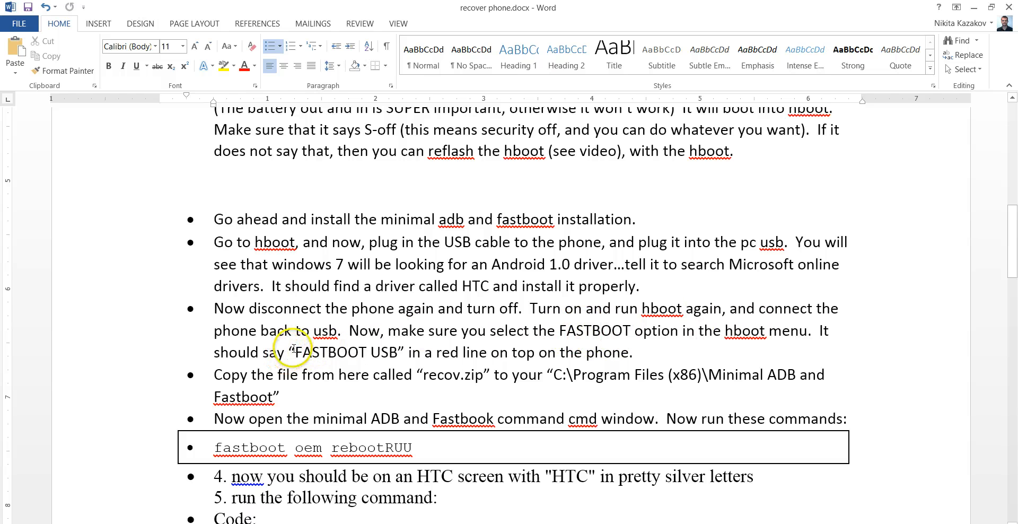
# Highlight 'FASTBOOT USB' and 'recov.zip', then switch to the folder holding recov.zip
pyautogui.moveTo(295, 352); pyautogui.dragTo(398, 352)
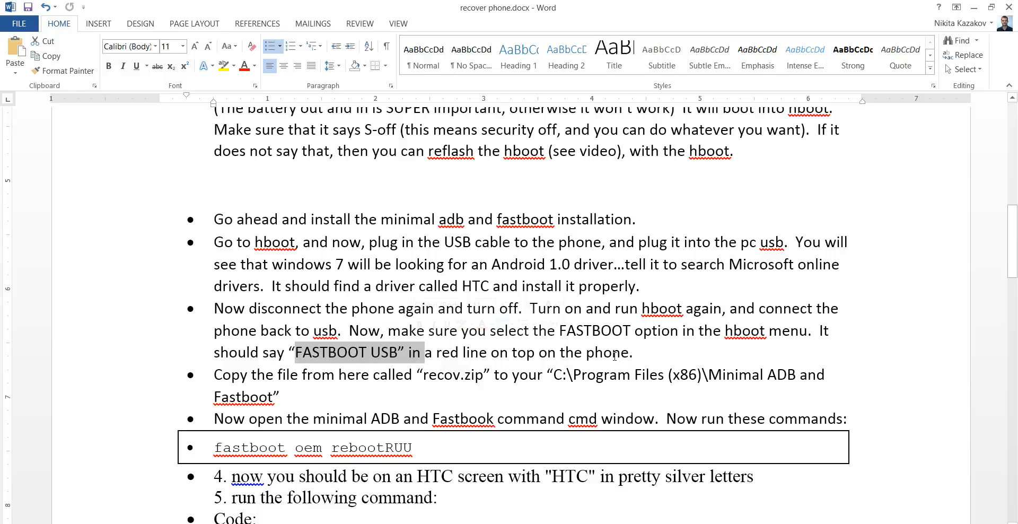
pyautogui.click(612, 352)
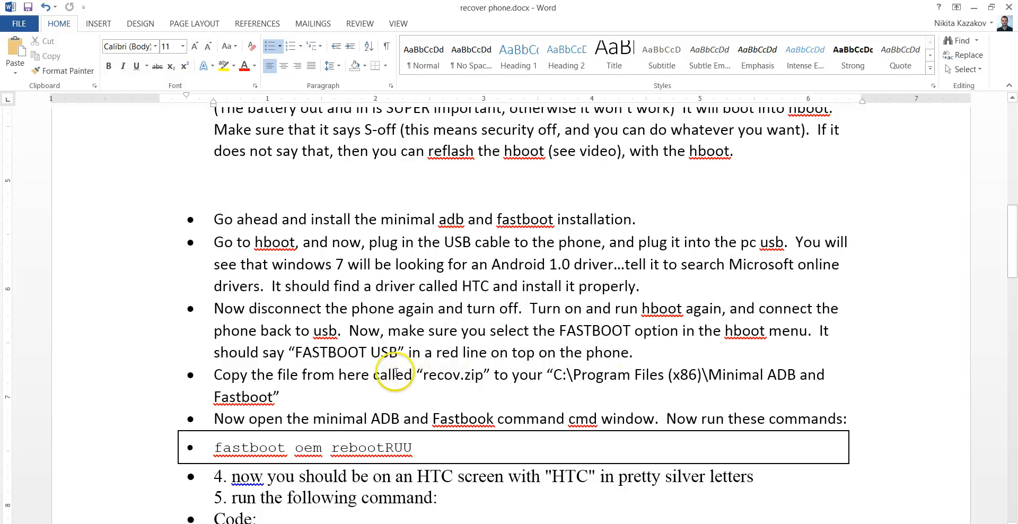
pyautogui.scroll(-3, 342, 354)
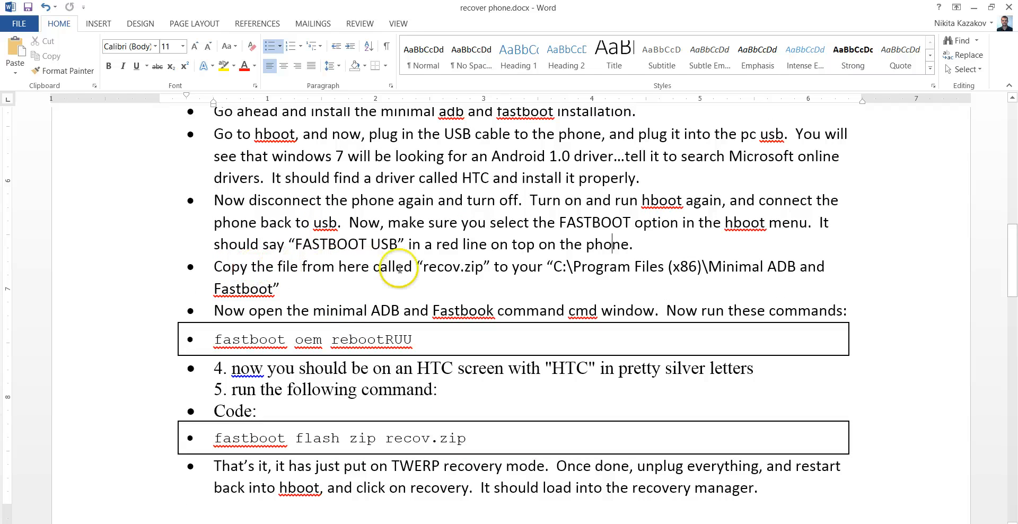
pyautogui.moveTo(486, 266); pyautogui.dragTo(422, 266)
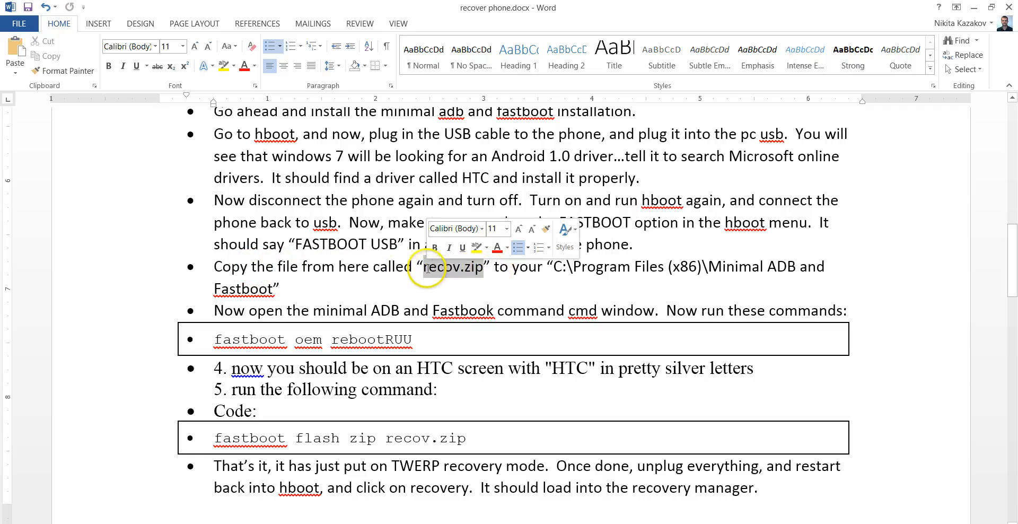
pyautogui.hotkey('alt', 'Tab')
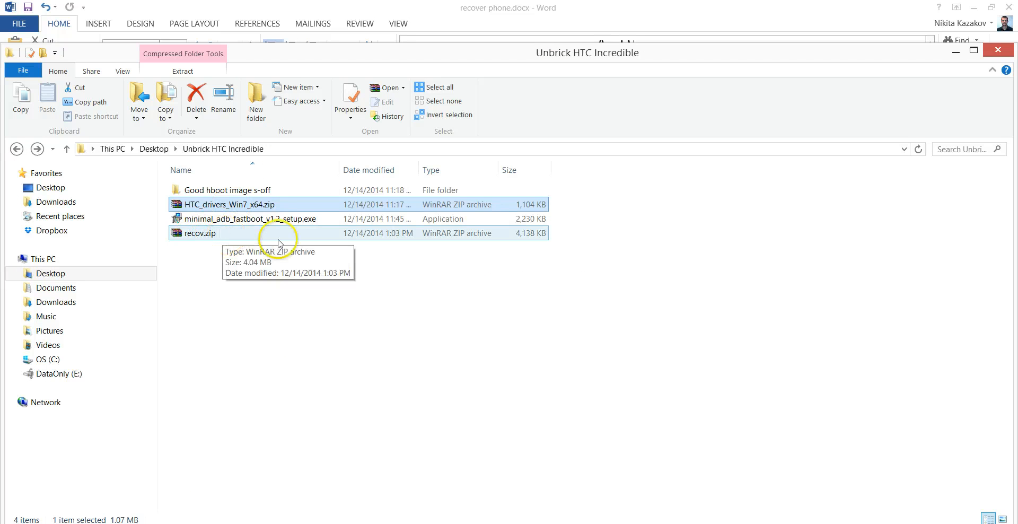
# Minimize the Unbrick folder window to reveal the recov.zip copy step in the guide
pyautogui.click(955, 50)
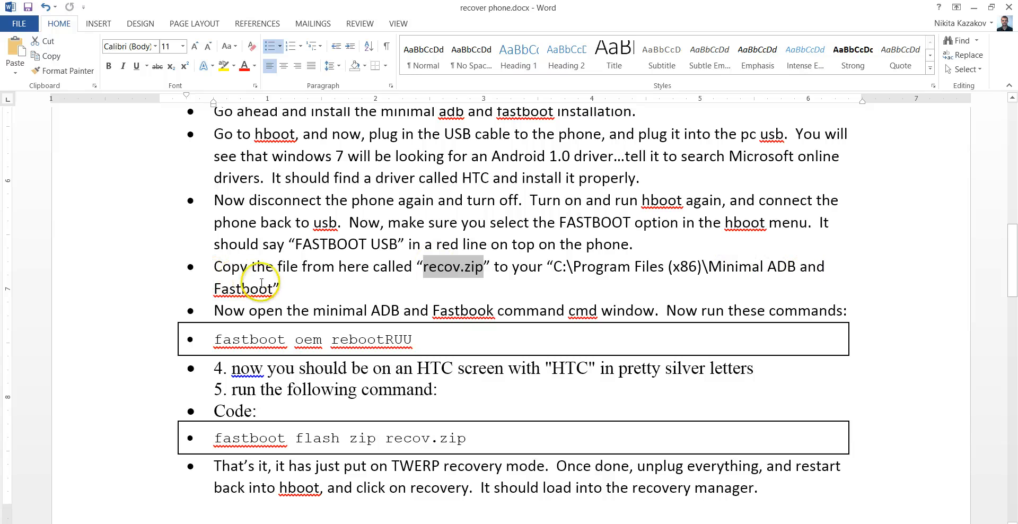
# Bring the Command Prompt at the Minimal ADB and Fastboot folder in front of the guide
pyautogui.click(279, 289)
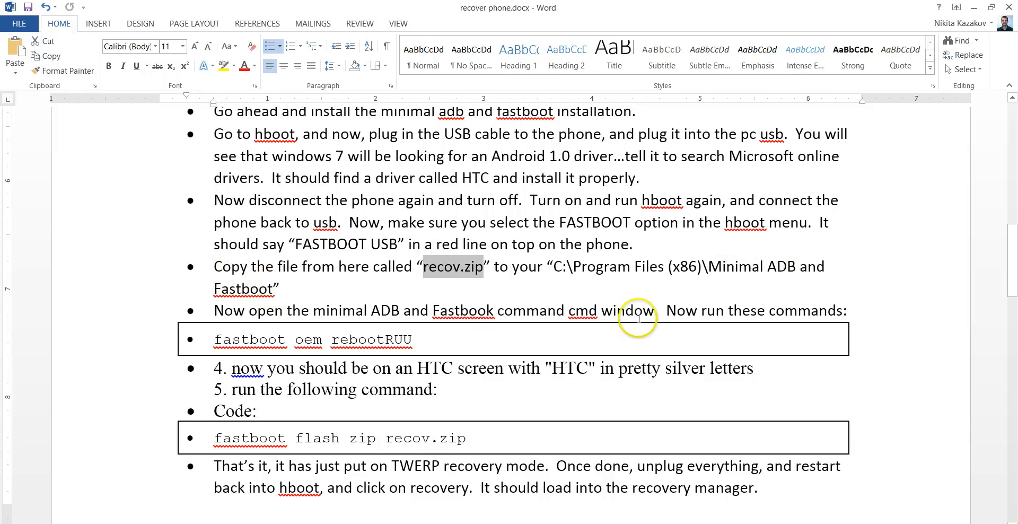
pyautogui.click(739, 266)
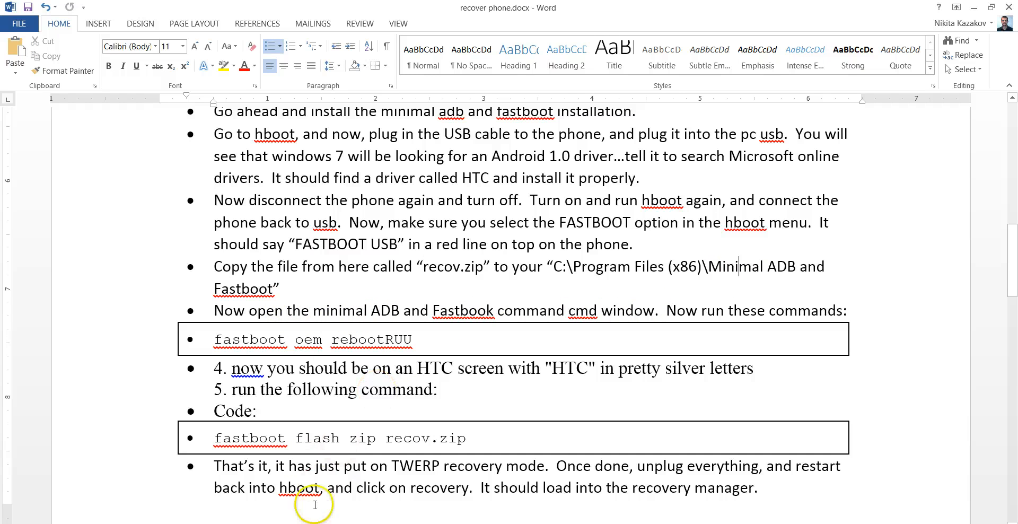
pyautogui.click(355, 476)
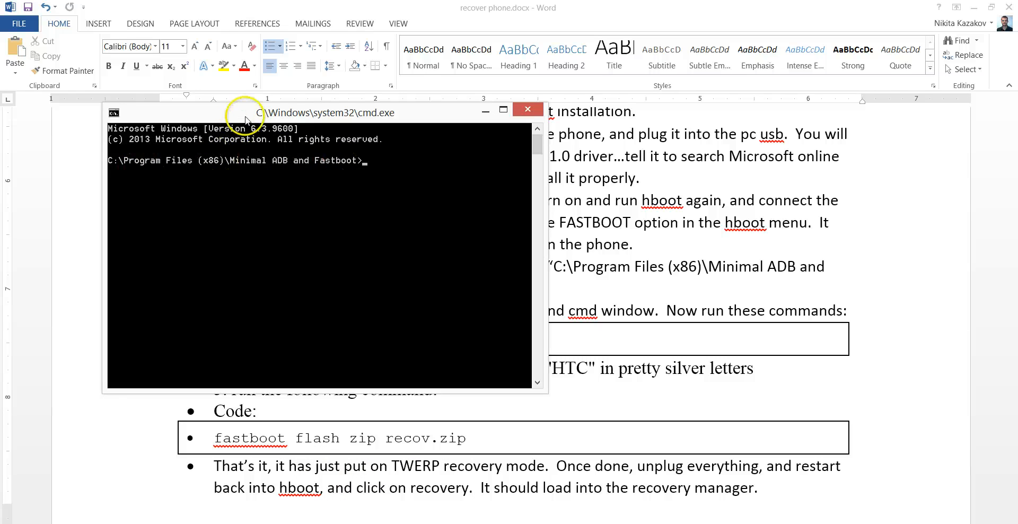
# Move the command window to the upper right and give focus back to the Word guide
pyautogui.moveTo(349, 111)
pyautogui.mouseDown()
pyautogui.moveTo(563, 54)
pyautogui.moveTo(536, 27)
pyautogui.mouseUp()
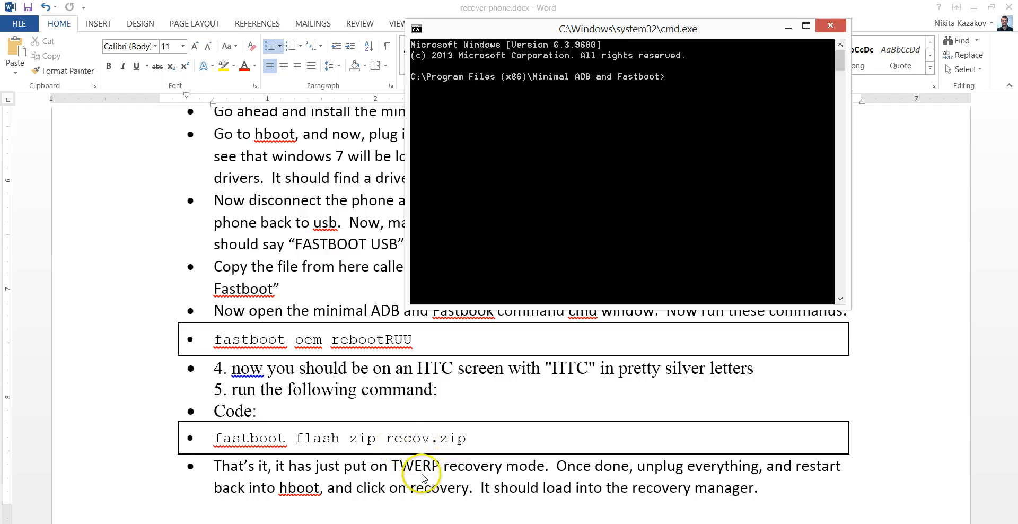
pyautogui.click(477, 450)
pyautogui.moveTo(468, 438); pyautogui.dragTo(377, 438)
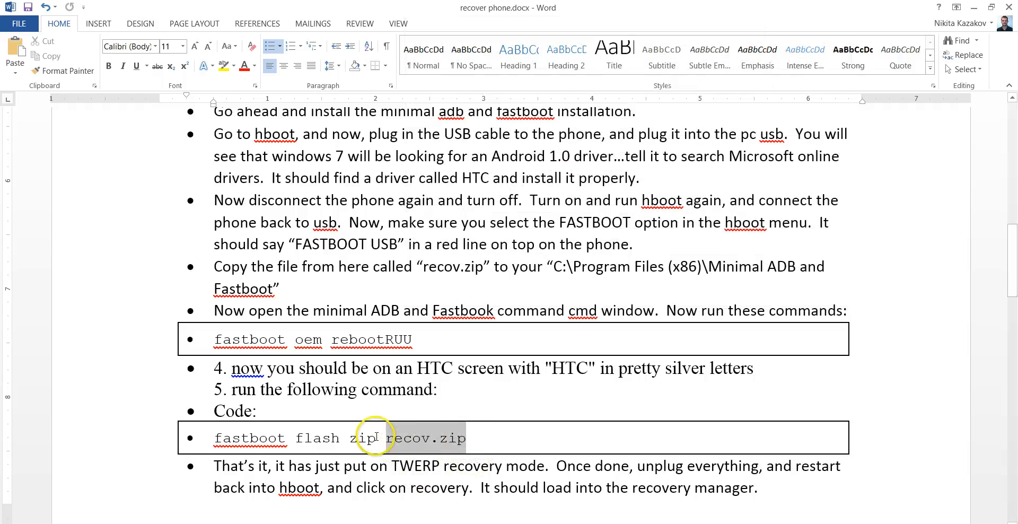
pyautogui.keyDown('shift'); pyautogui.click(382, 438); pyautogui.keyUp('shift')
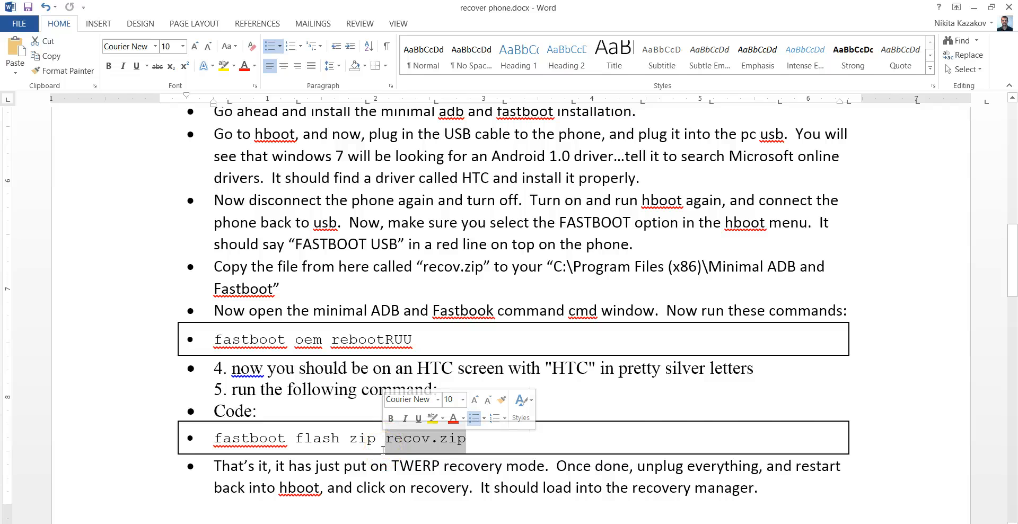
pyautogui.scroll(-3, 382, 451)
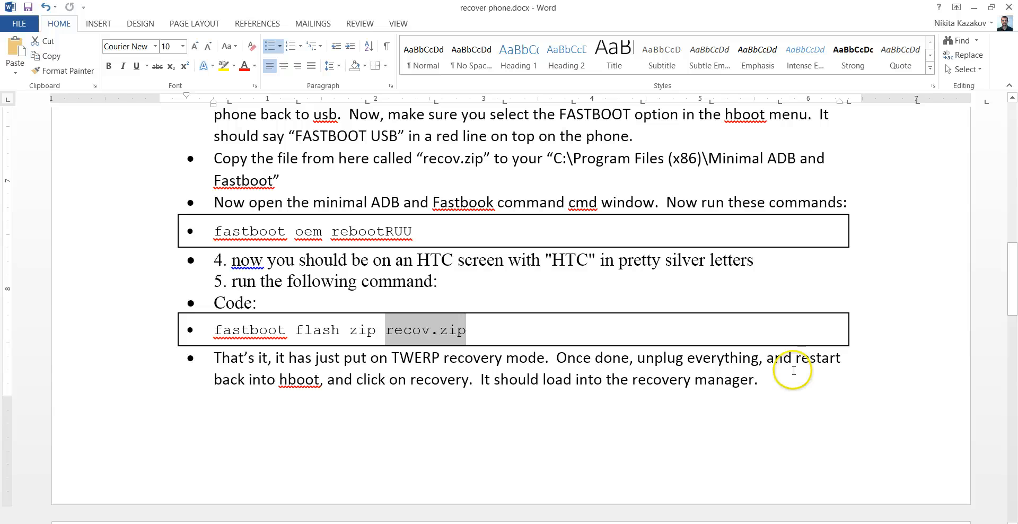
pyautogui.click(794, 362)
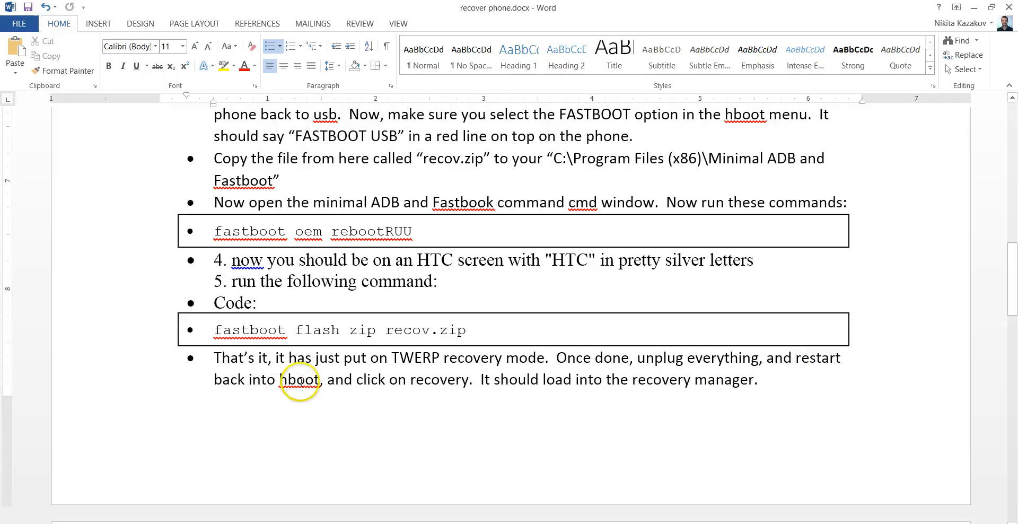
pyautogui.moveTo(470, 379); pyautogui.dragTo(409, 379)
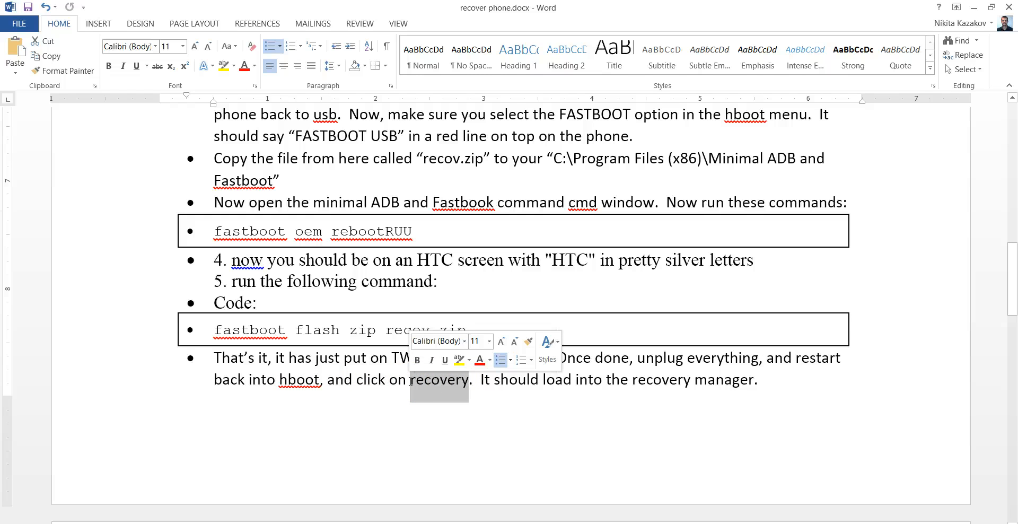
pyautogui.click(424, 380)
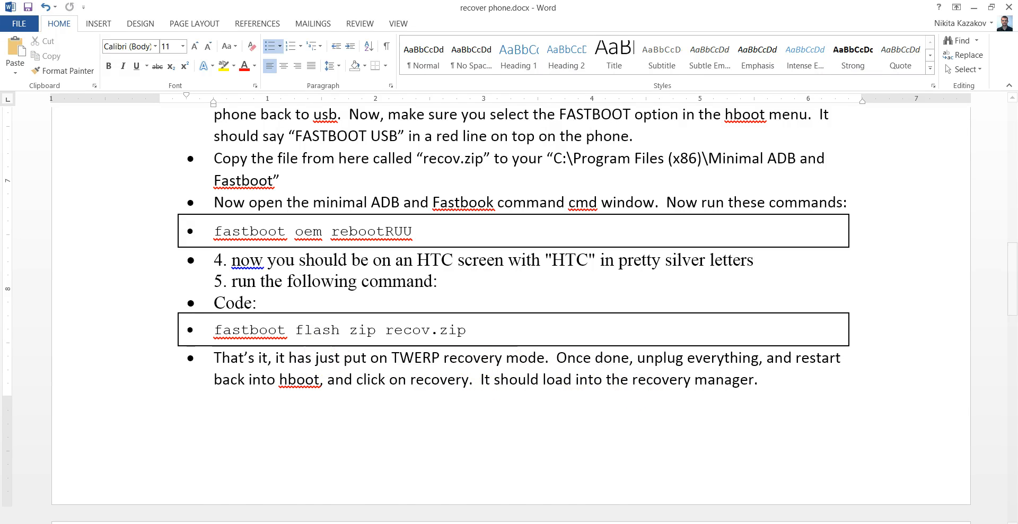
# Switch from Word to Firefox showing the droidviews TWRP Manager screenshot
pyautogui.hotkey('alt', 'Tab')
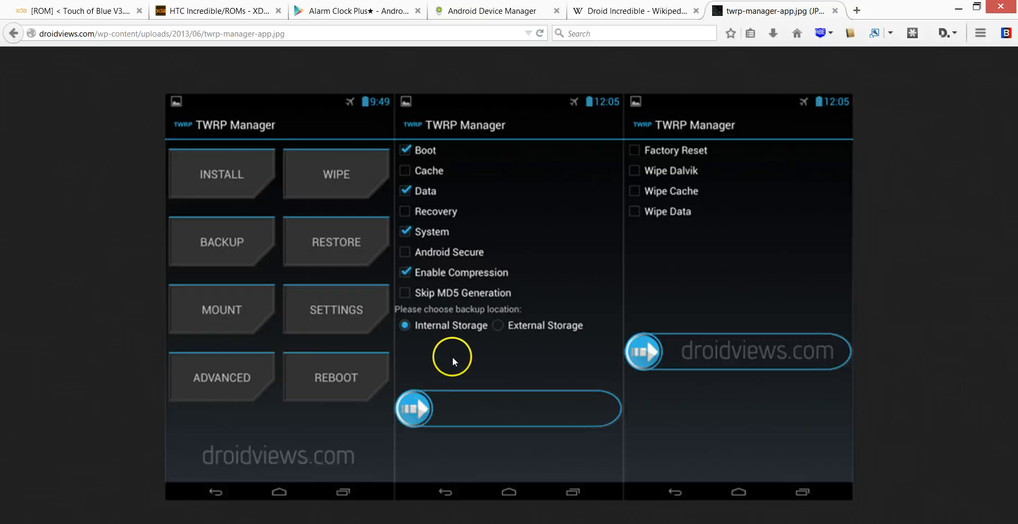
# Toggle the TWRP Manager screenshot between fit-to-window and full size
pyautogui.click(344, 170)
pyautogui.click(421, 203)
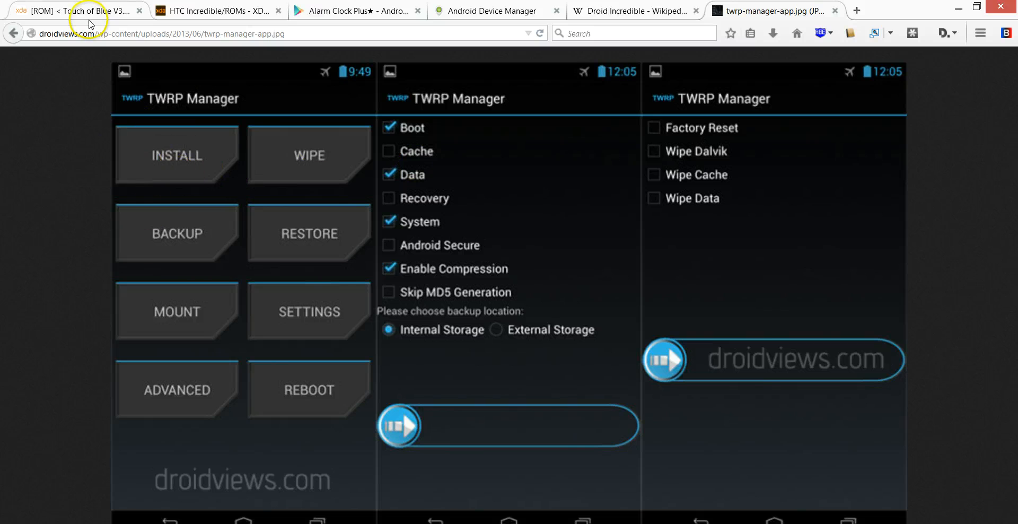
# Review the HTC Incredible/ROMs wiki table and bring up the Touch of Blue V3.0 thread
pyautogui.click(223, 11)
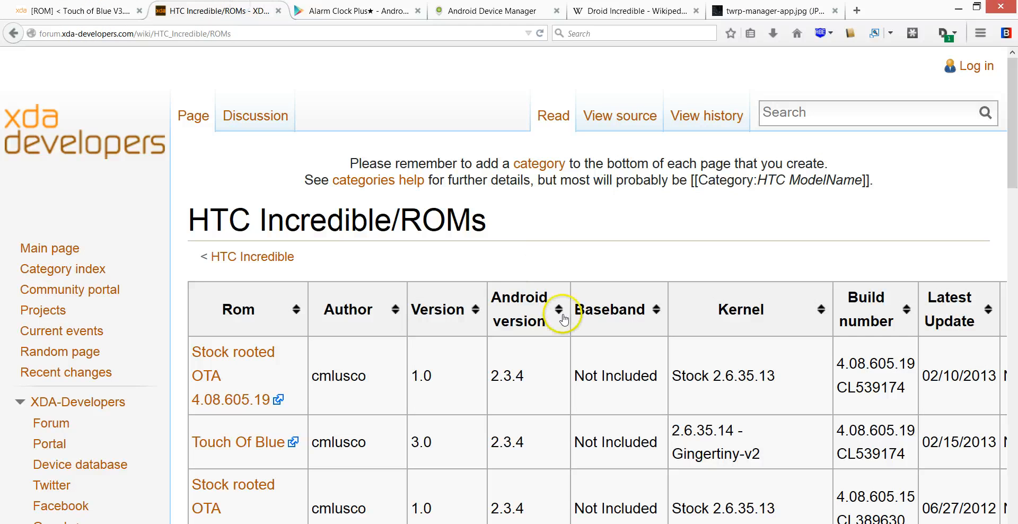
pyautogui.click(526, 321)
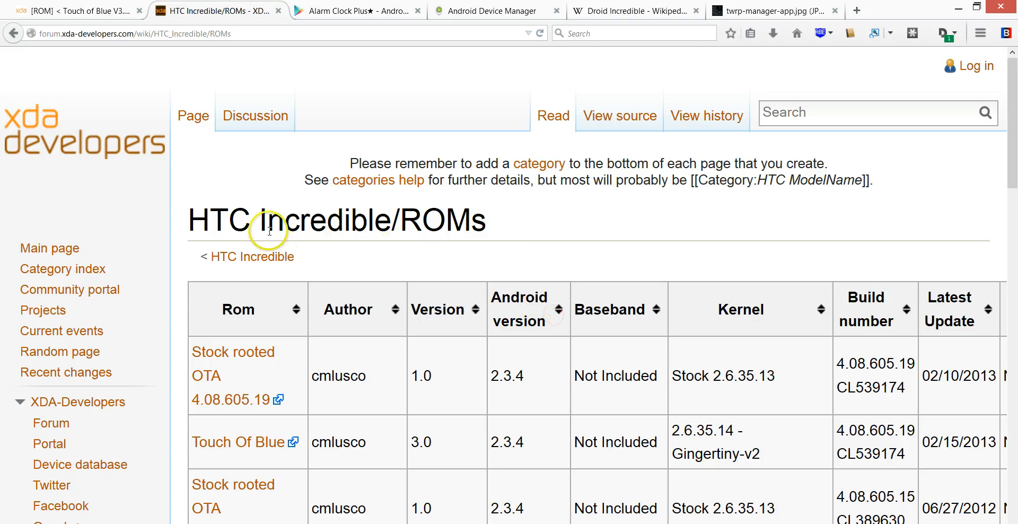
pyautogui.scroll(-3, 464, 215)
pyautogui.scroll(-1, 464, 216)
pyautogui.middleClick(440, 246)
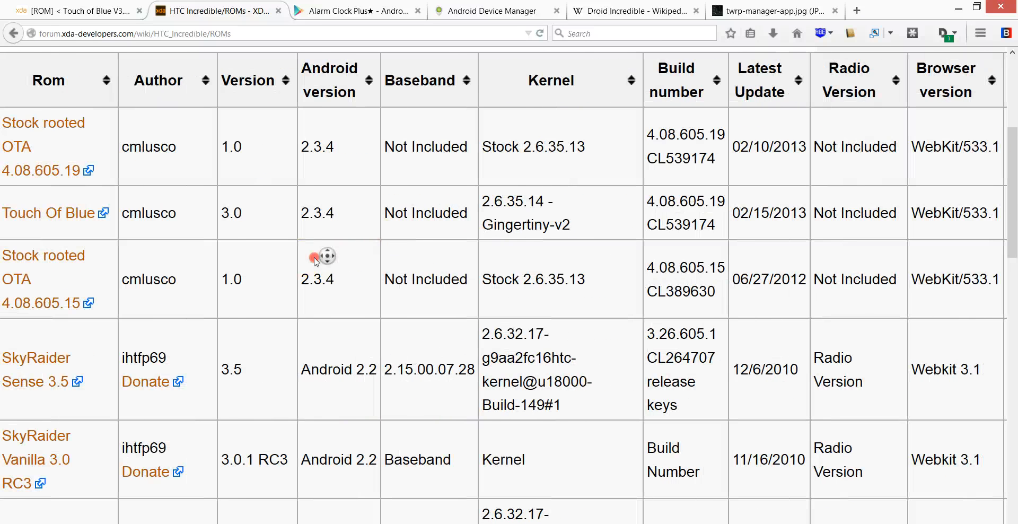
pyautogui.click(175, 219)
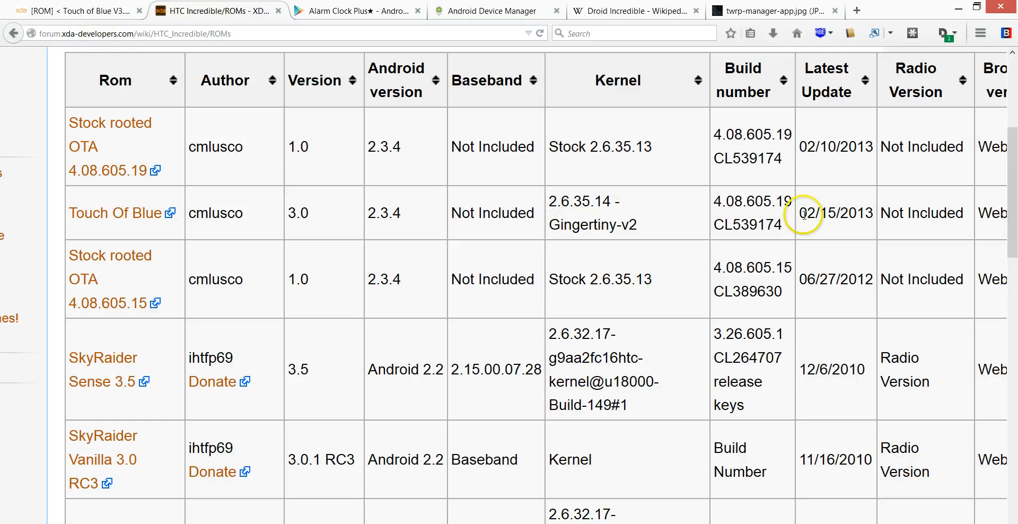
pyautogui.click(119, 11)
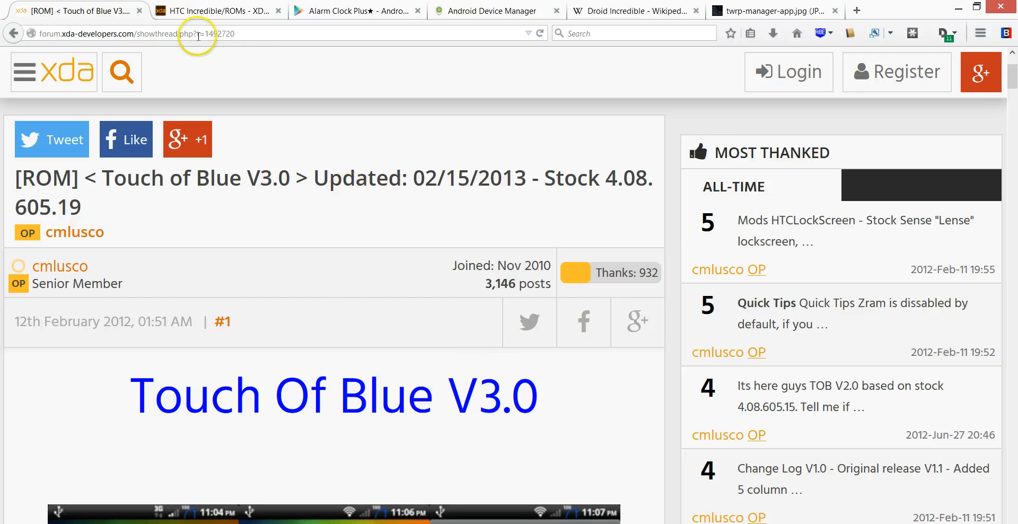
pyautogui.scroll(-8, 398, 412)
pyautogui.scroll(-6, 397, 412)
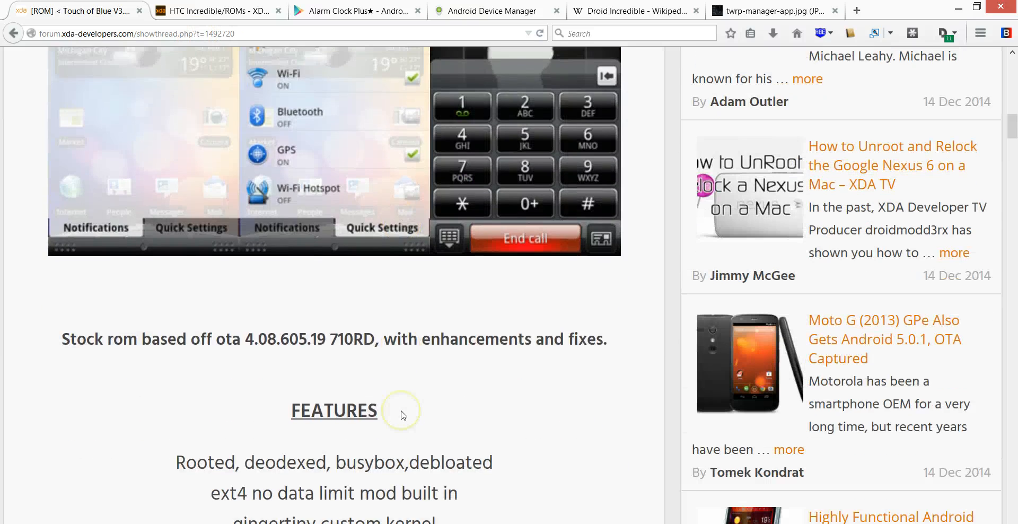
pyautogui.scroll(-5, 402, 414)
pyautogui.scroll(-5, 402, 414)
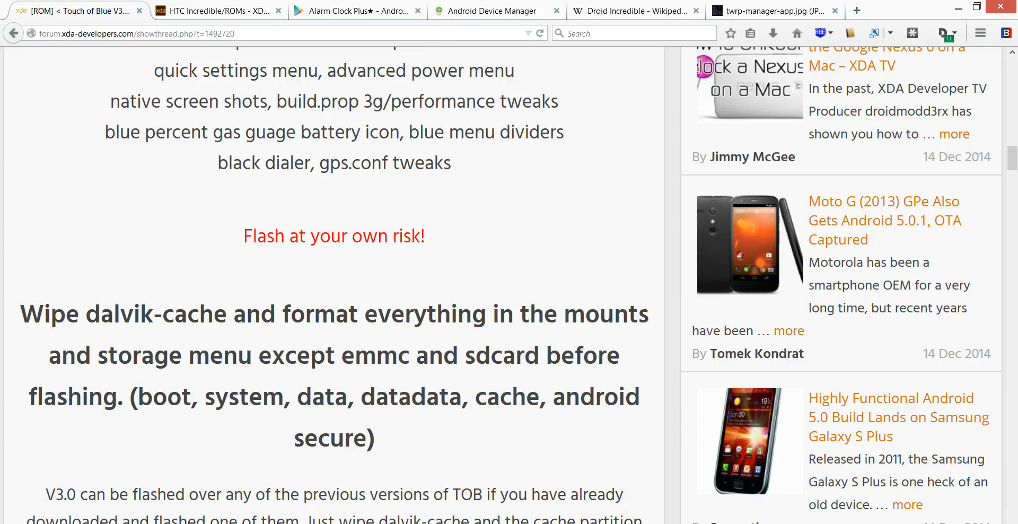
# Leave the Touch of Blue download links and return to the TWRP Manager screenshot
pyautogui.hotkey('ctrl', 'shift', 'Tab')
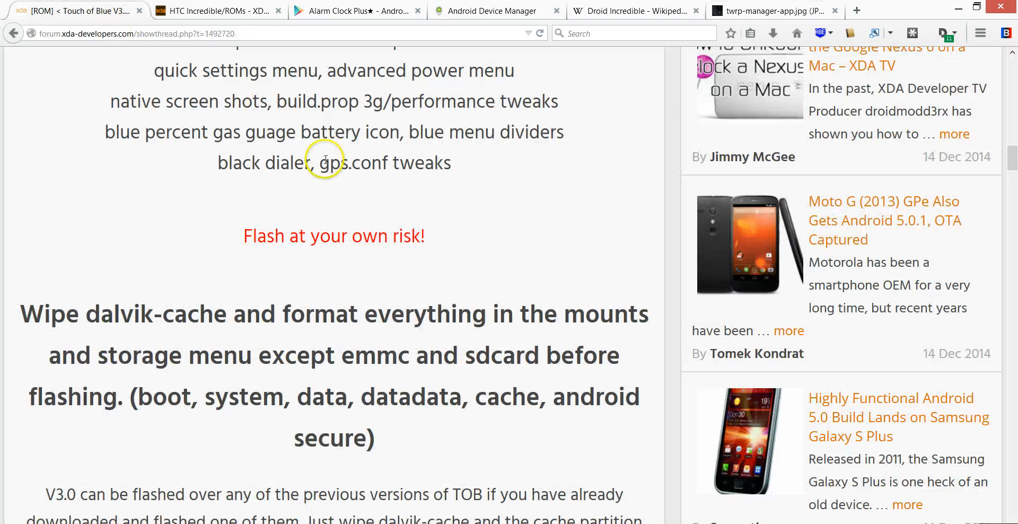
pyautogui.scroll(8, 326, 159)
pyautogui.scroll(6, 350, 271)
pyautogui.scroll(-2, 356, 283)
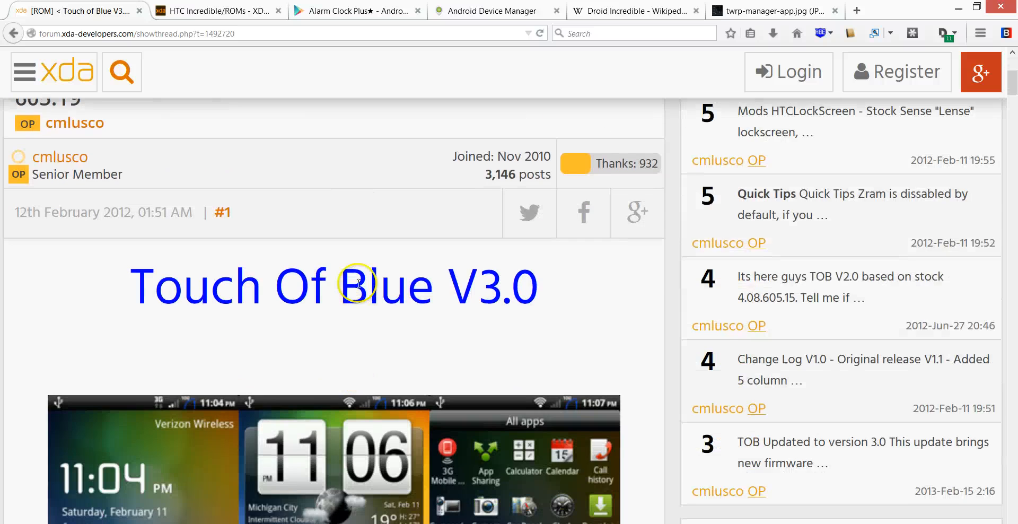
pyautogui.scroll(-5, 356, 282)
pyautogui.scroll(-8, 410, 342)
pyautogui.scroll(-8, 409, 346)
pyautogui.scroll(-8, 410, 351)
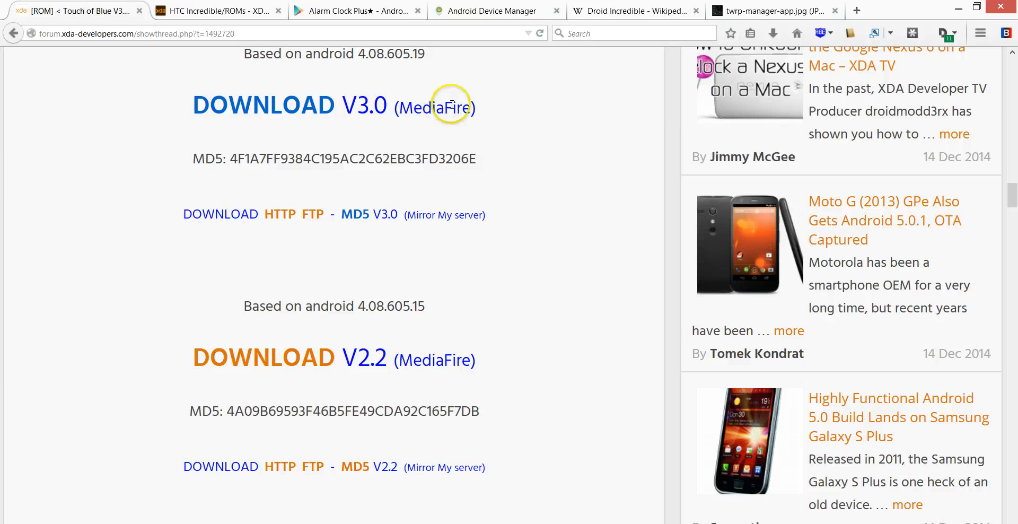
pyautogui.click(774, 11)
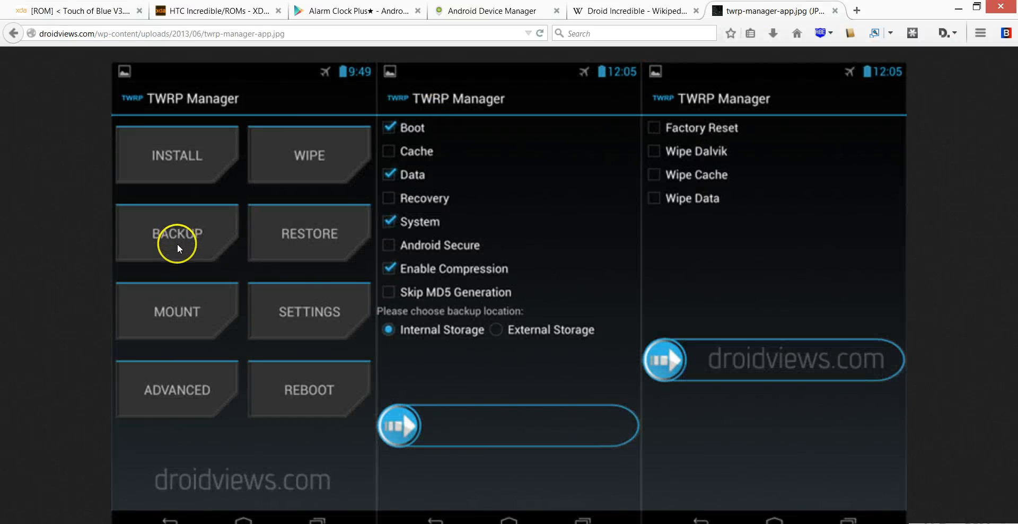